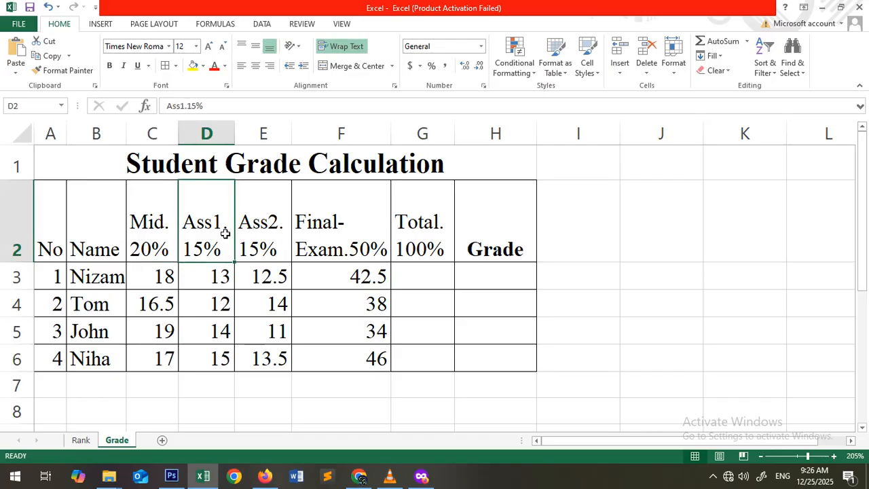
left_click(253, 233)
left_click(324, 240)
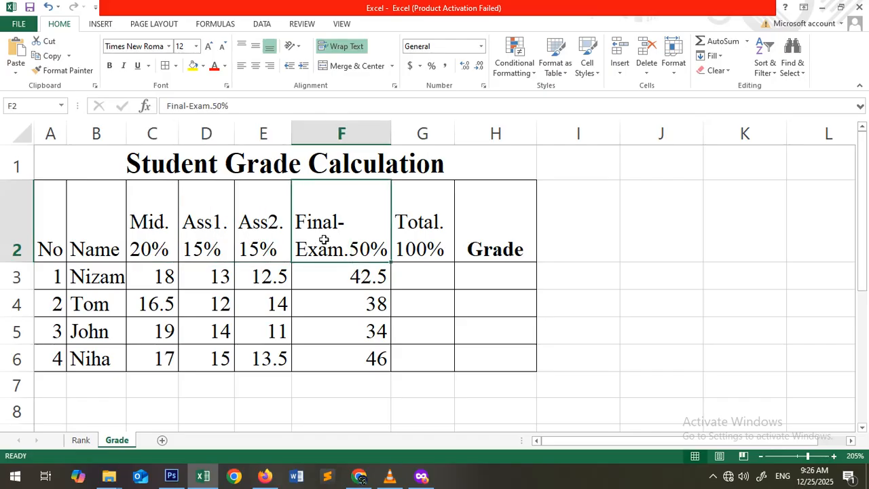
left_click(424, 219)
left_click(418, 272)
- Enter grade A in H3 and grade B in H4 as manual sample grades
left_click(479, 275)
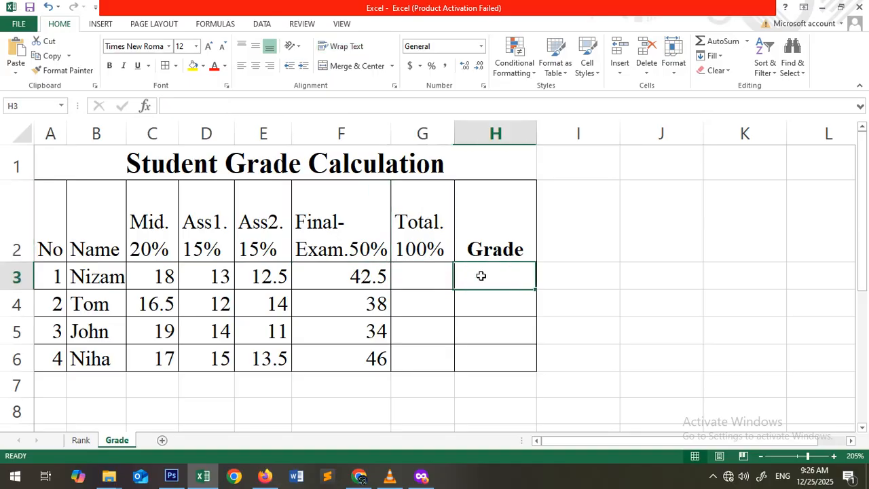
type("A")
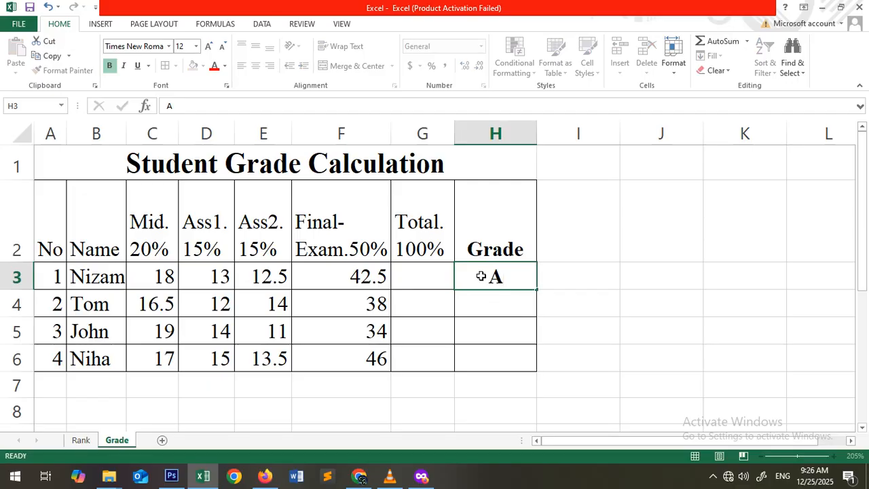
key("Return")
type("B")
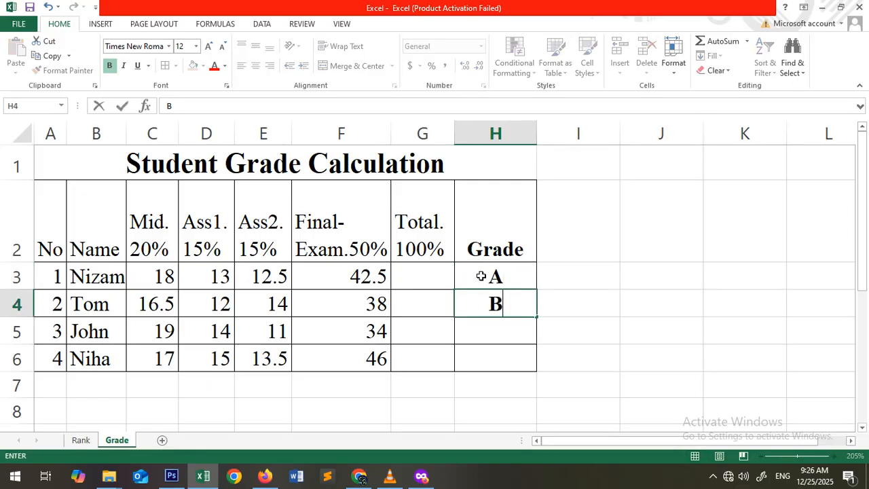
left_click(482, 326)
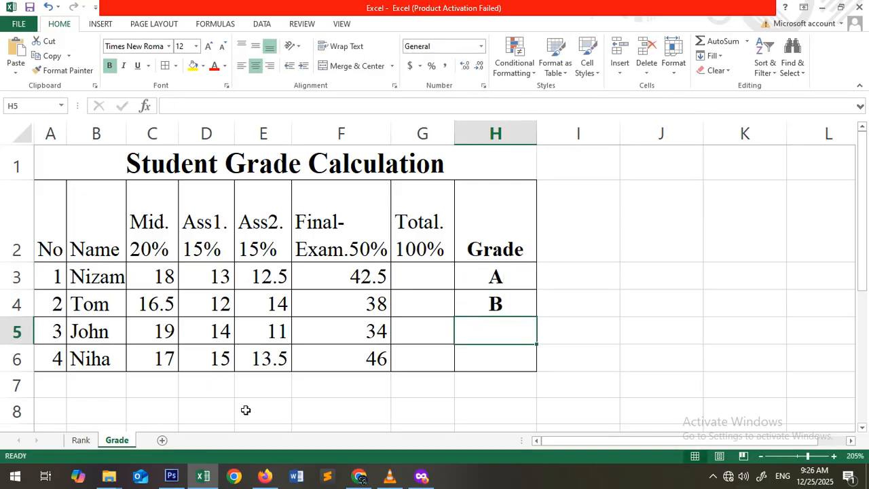
- Examine the first student's total, average and rank on the Rank sheet, and return to the Grade sheet
left_click(81, 440)
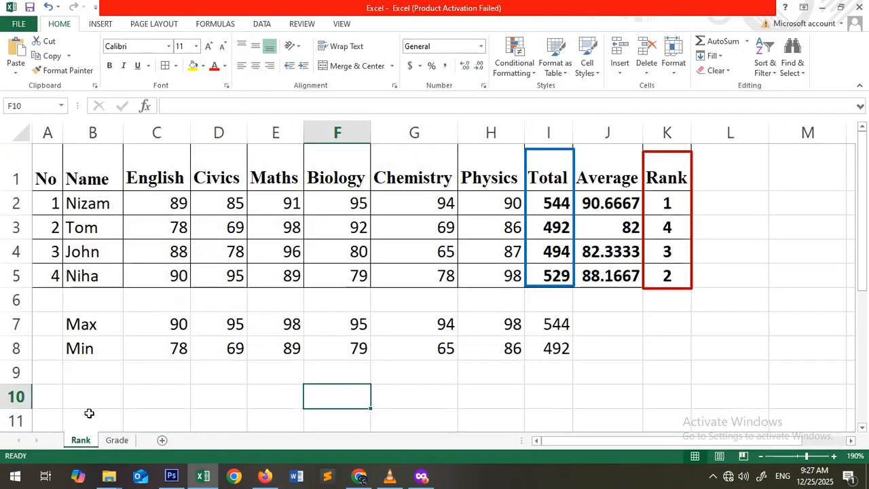
left_click(555, 201)
left_click(591, 201)
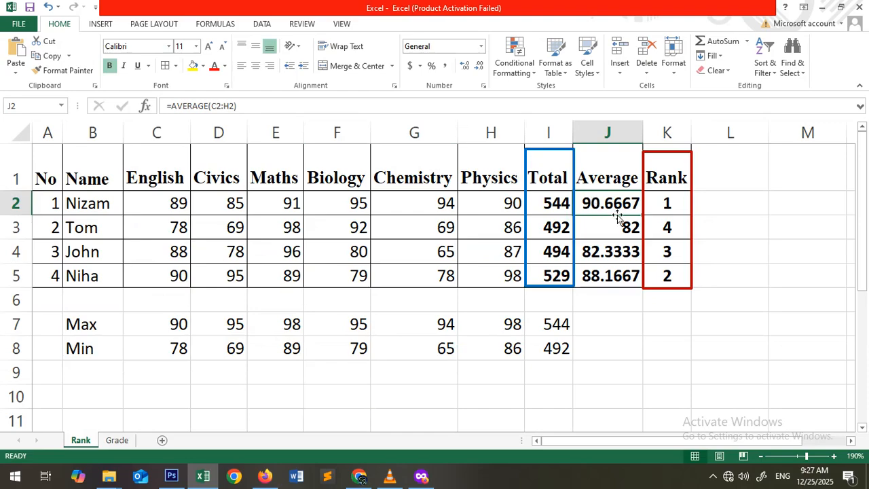
left_click(669, 200)
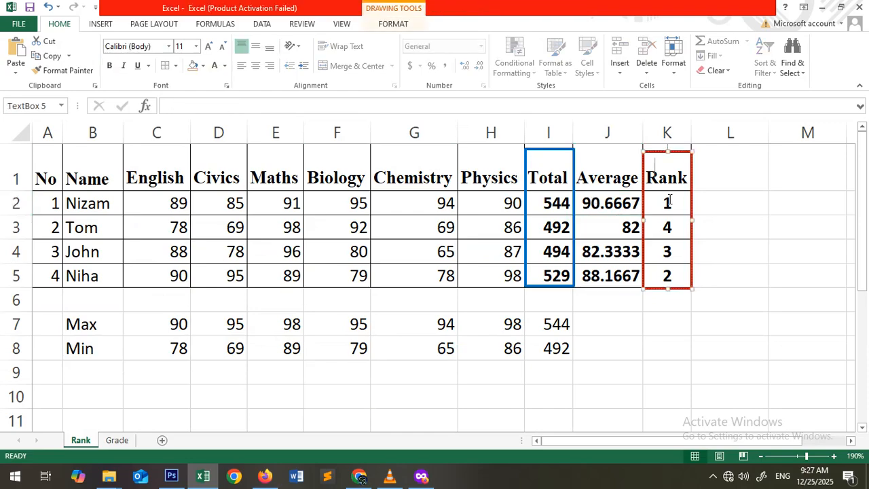
left_click(115, 441)
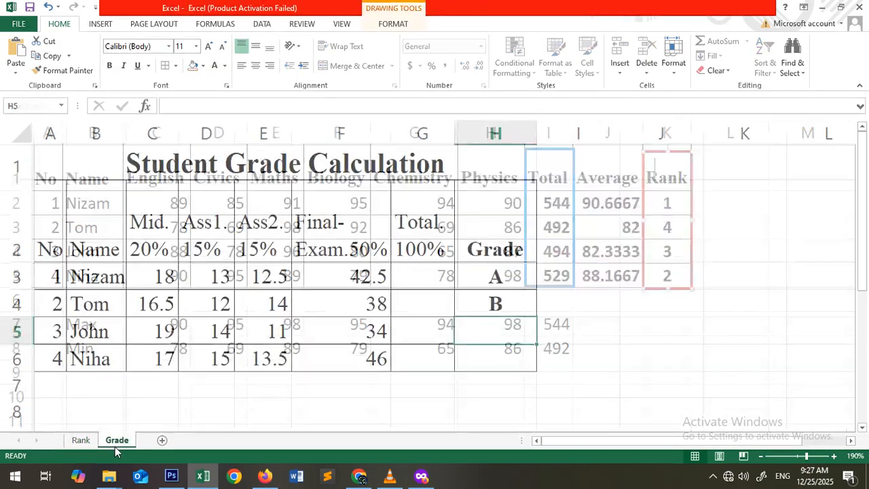
- Clear the manually entered grades from H3 and H4
left_click(507, 275)
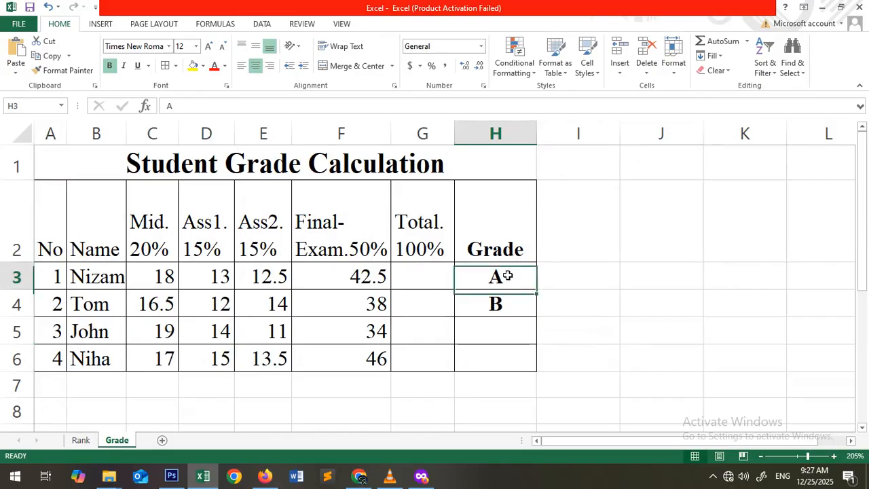
left_click(497, 302)
left_click(491, 330)
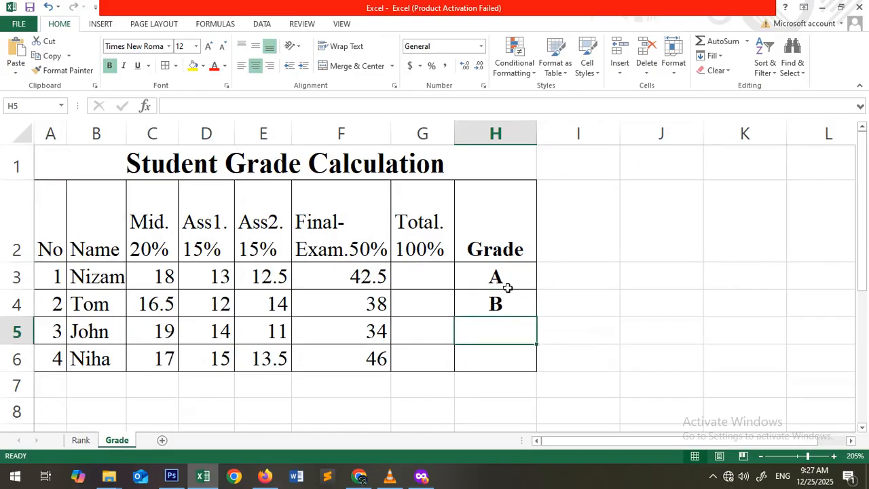
left_click_drag(506, 286, 504, 301)
key("BackSpace")
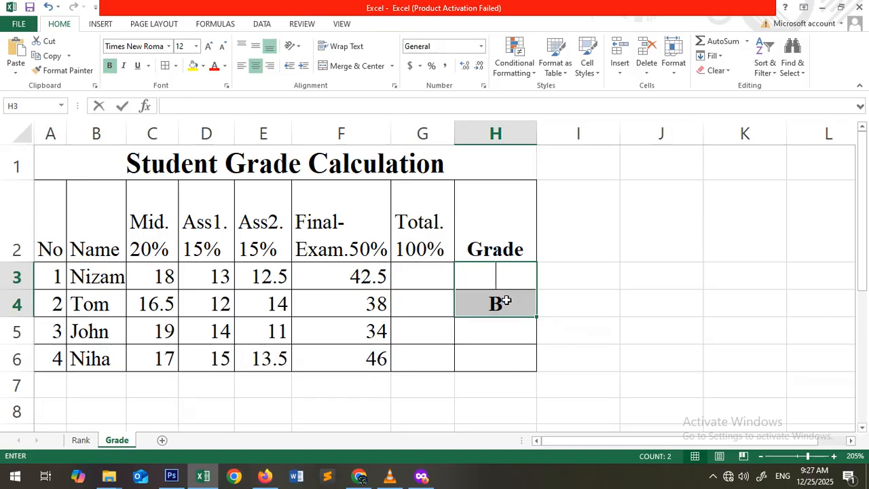
left_click(502, 303)
key("BackSpace")
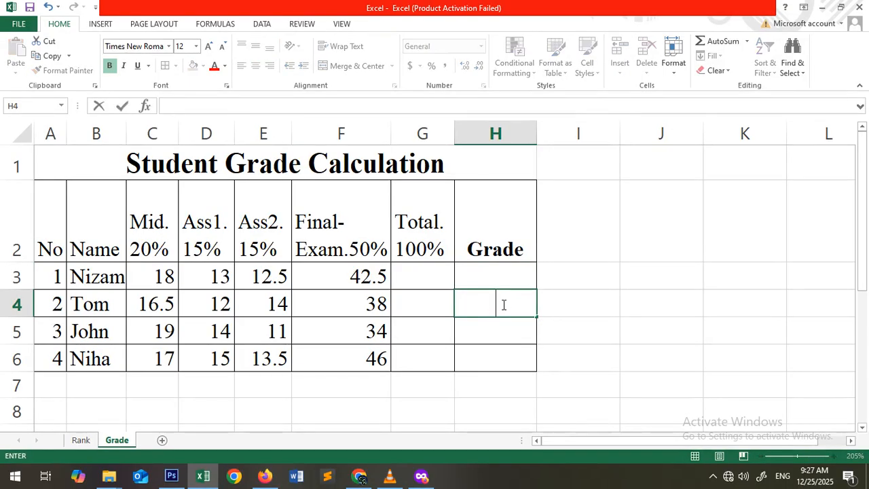
- Total the first student's marks in G3 with the SUM function over C3:F3 and fill the formula down to G6
left_click(442, 277)
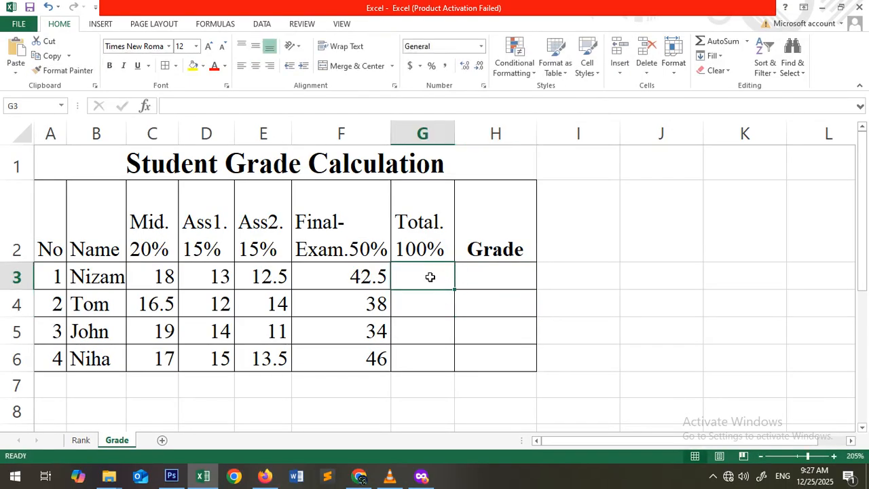
left_click(160, 278)
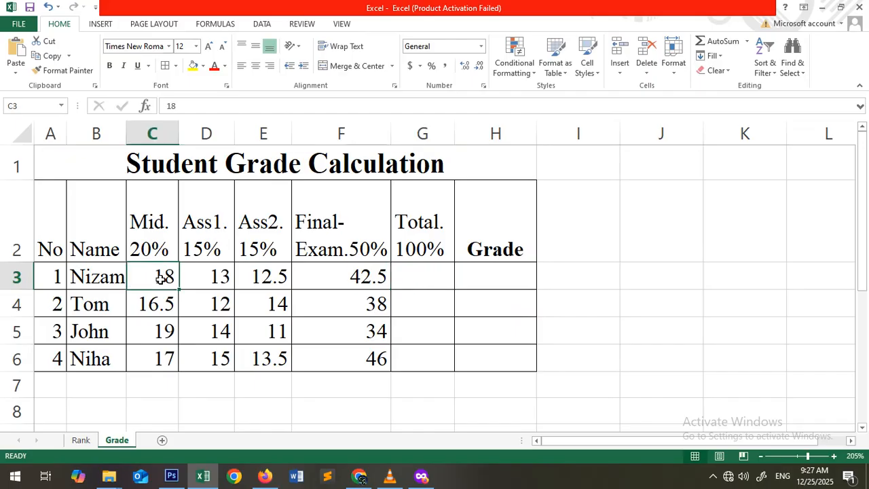
left_click(414, 284)
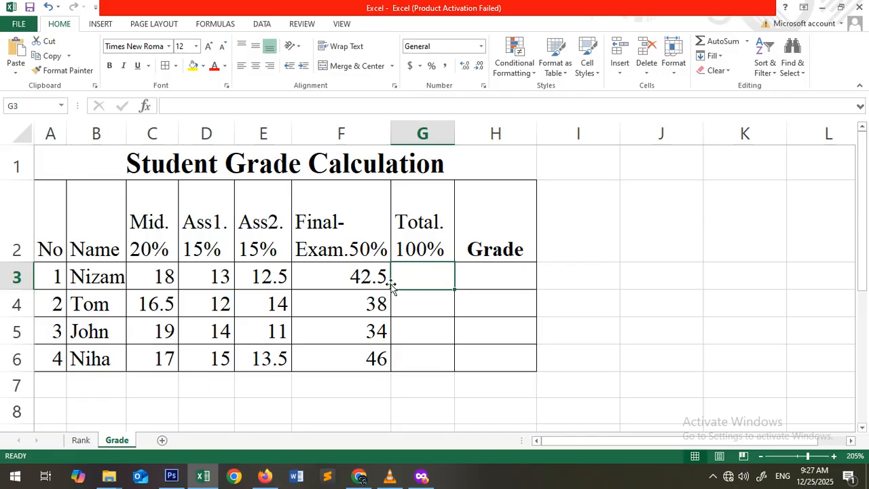
left_click(146, 107)
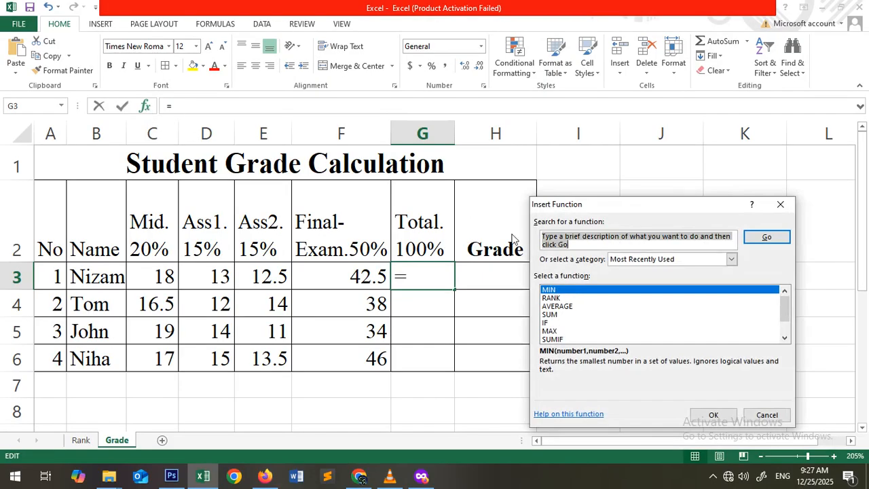
left_click(548, 315)
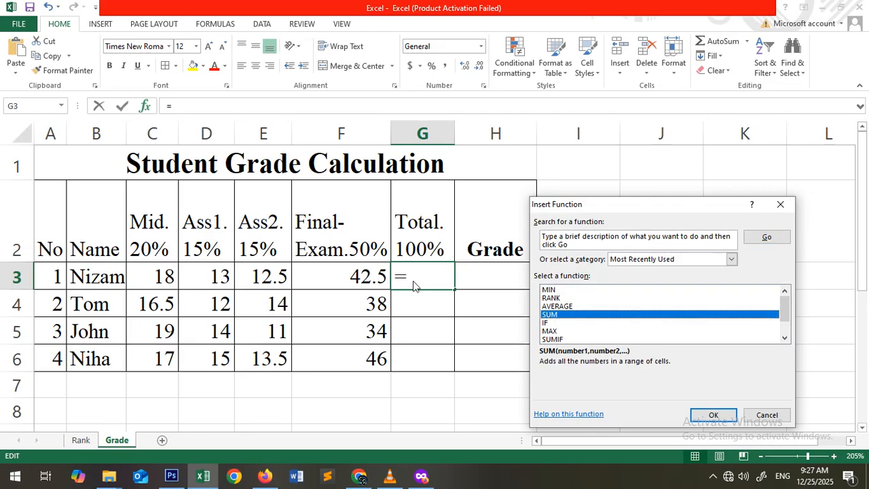
left_click(713, 414)
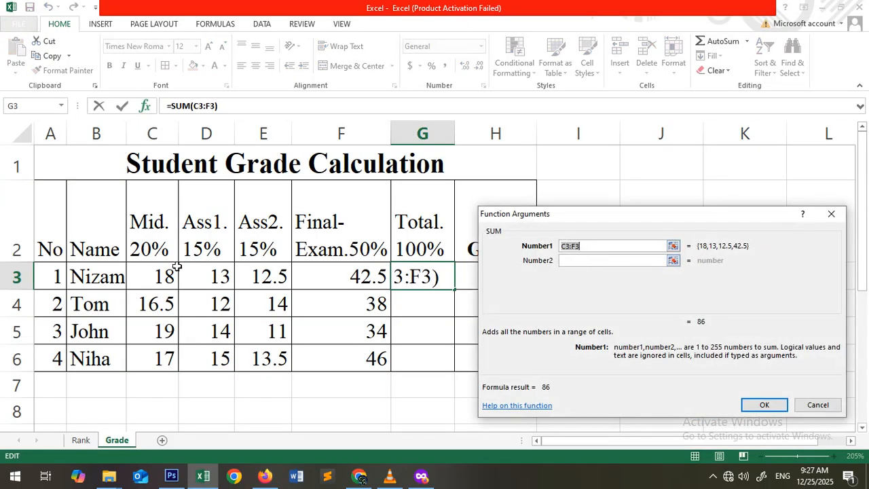
left_click_drag(146, 277, 330, 270)
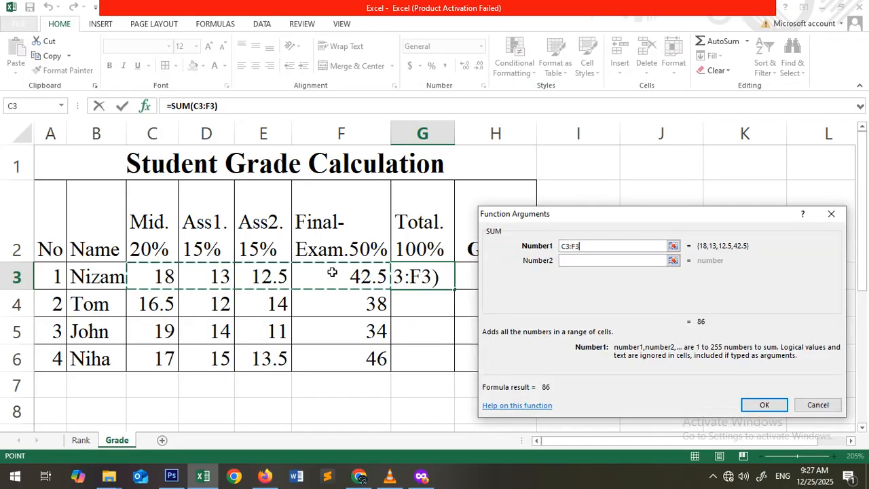
left_click(765, 405)
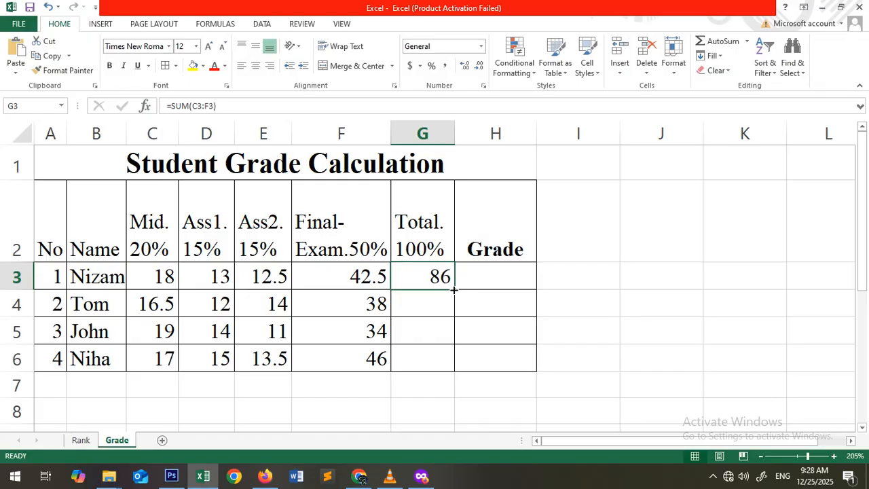
left_click_drag(453, 289, 455, 370)
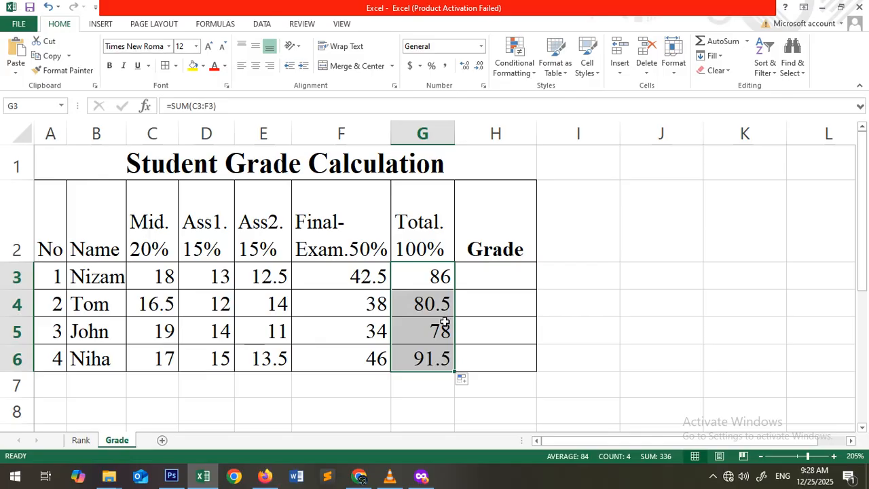
left_click(424, 251)
left_click(426, 274)
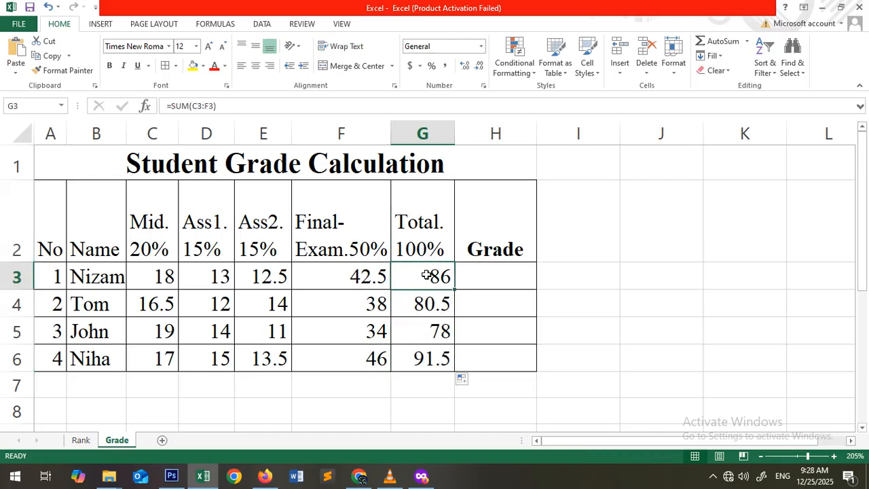
left_click(478, 279)
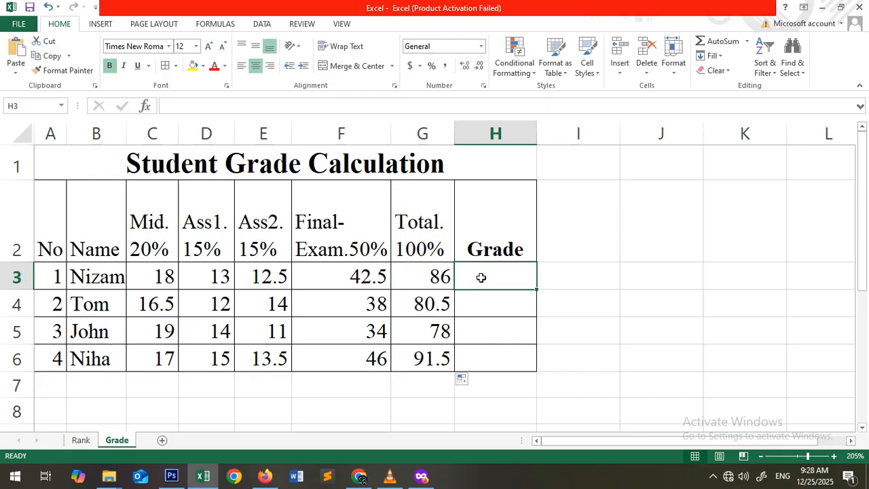
left_click(482, 249)
left_click(485, 273)
left_click(492, 239)
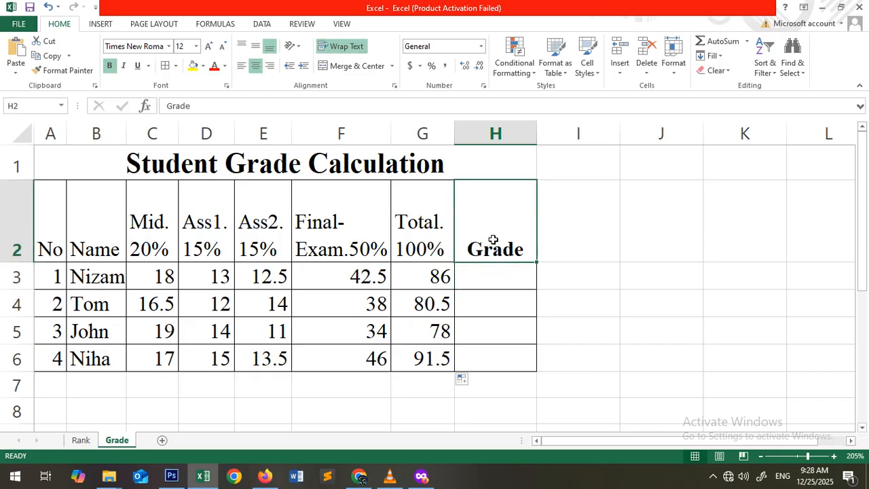
left_click(558, 234)
- Begin an IF formula in H3 that returns "A+" when the total in G3 is at least 90
left_click(510, 275)
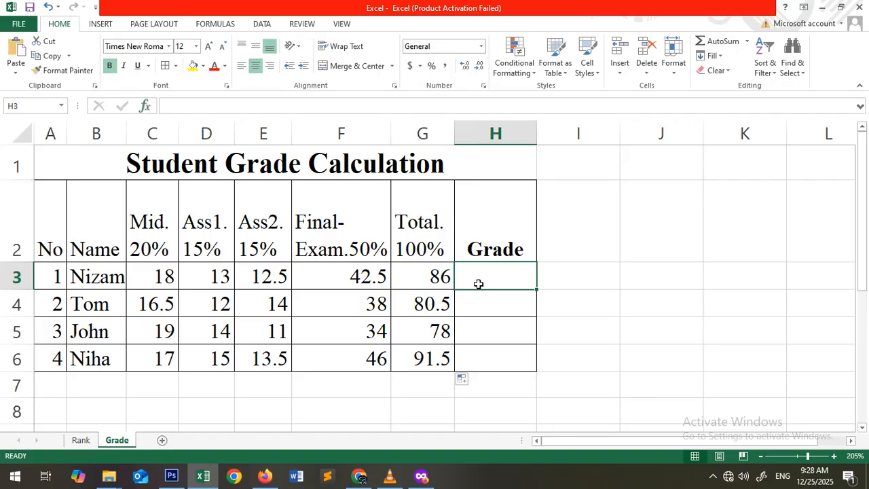
type("=")
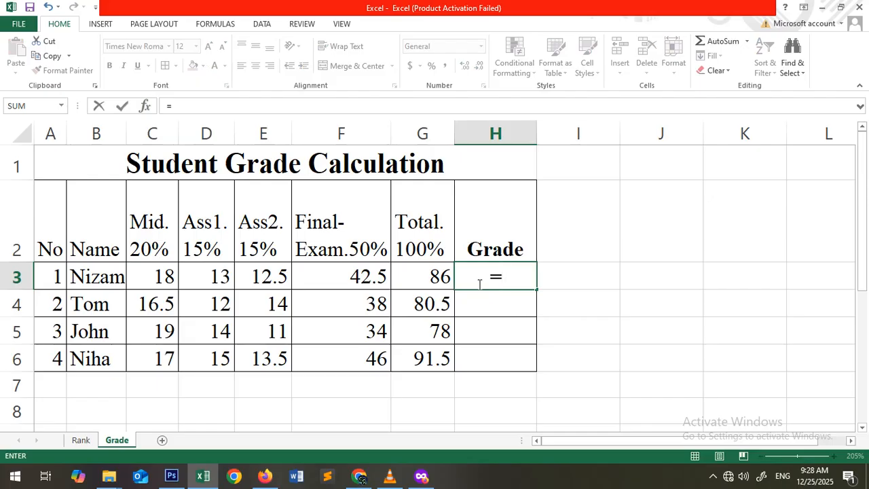
type("if")
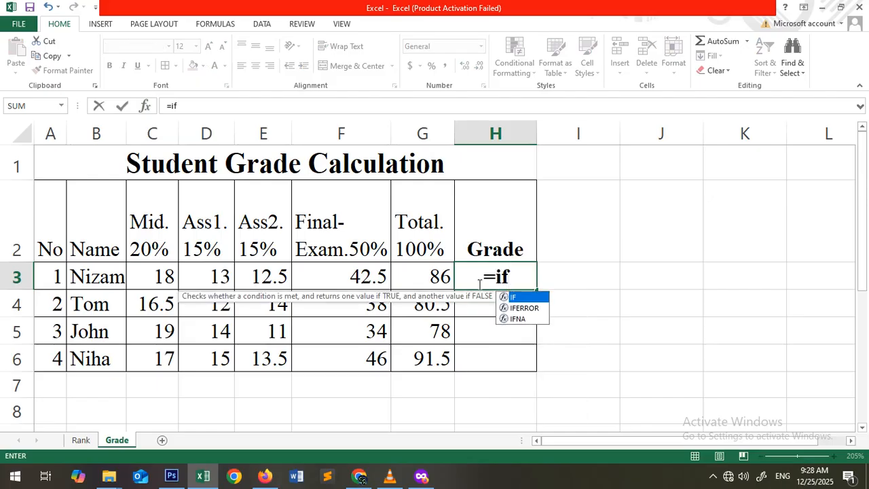
type("(")
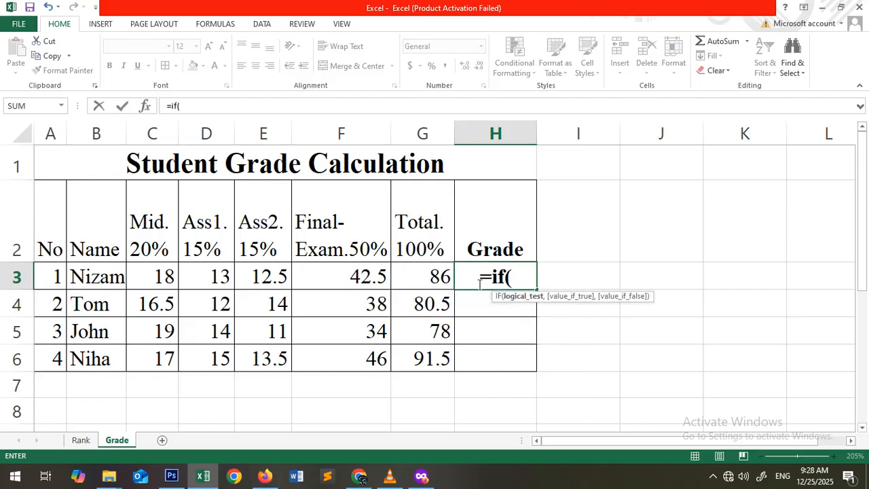
left_click(428, 274)
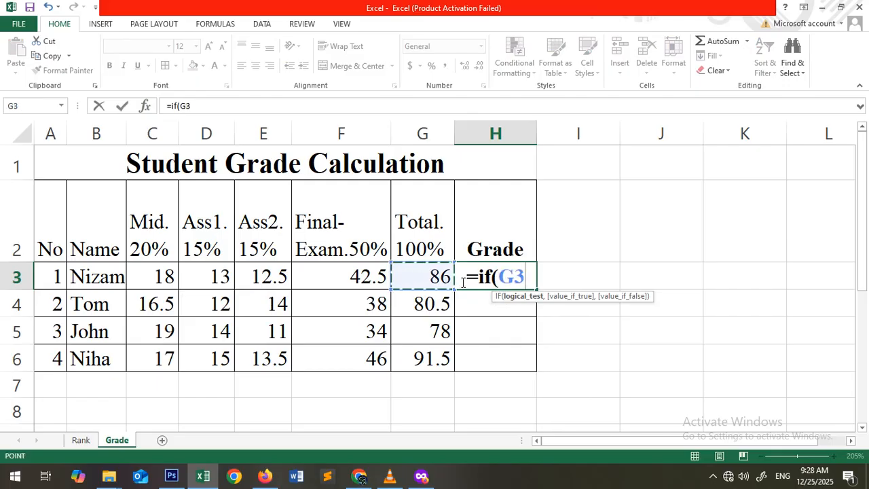
type(">=")
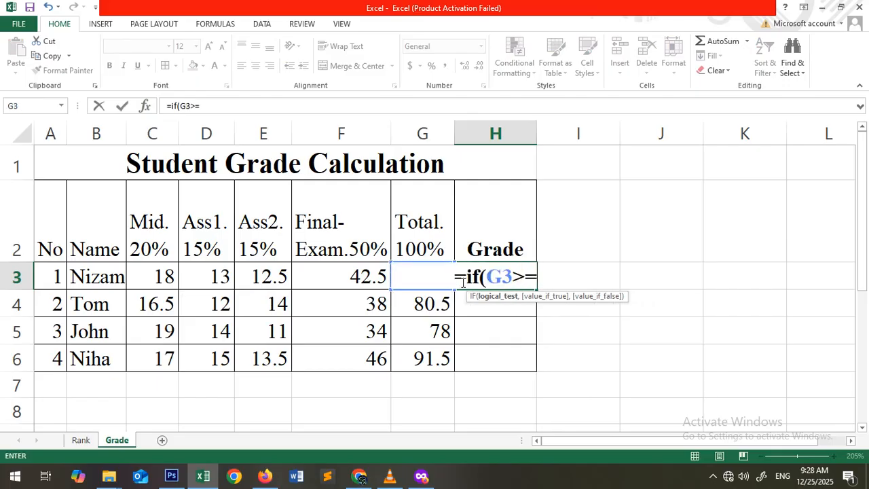
type("90")
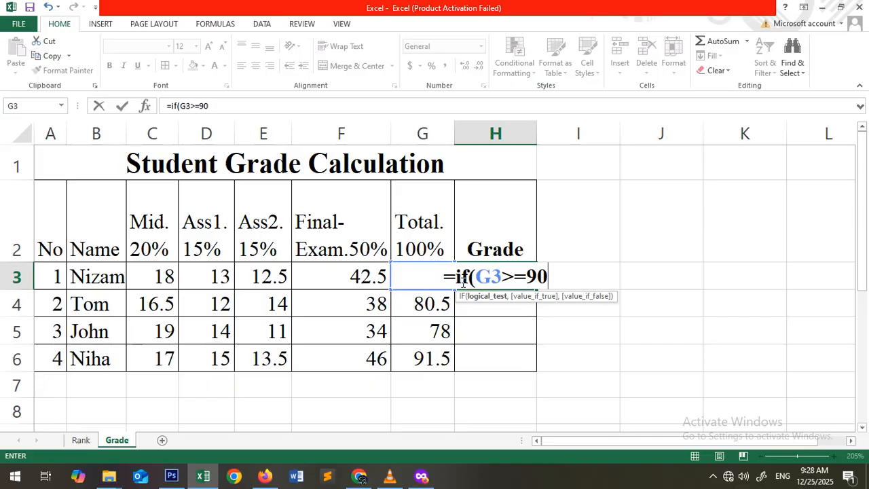
type(",\"")
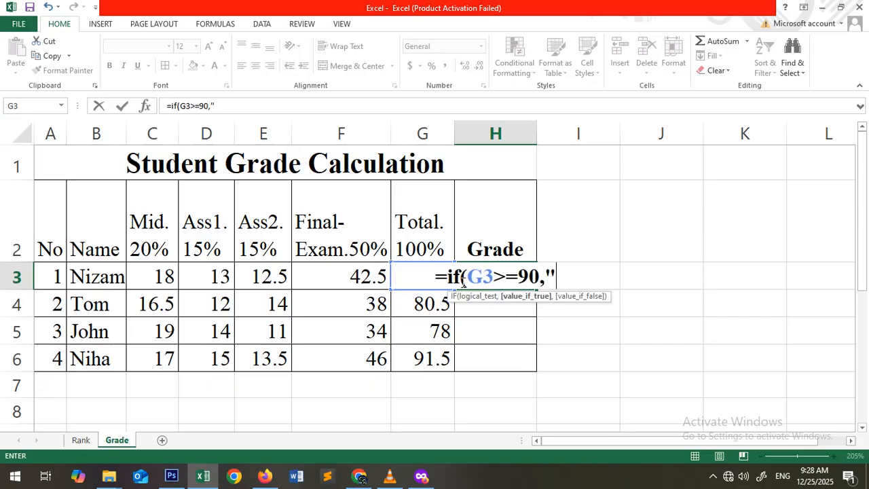
type("A")
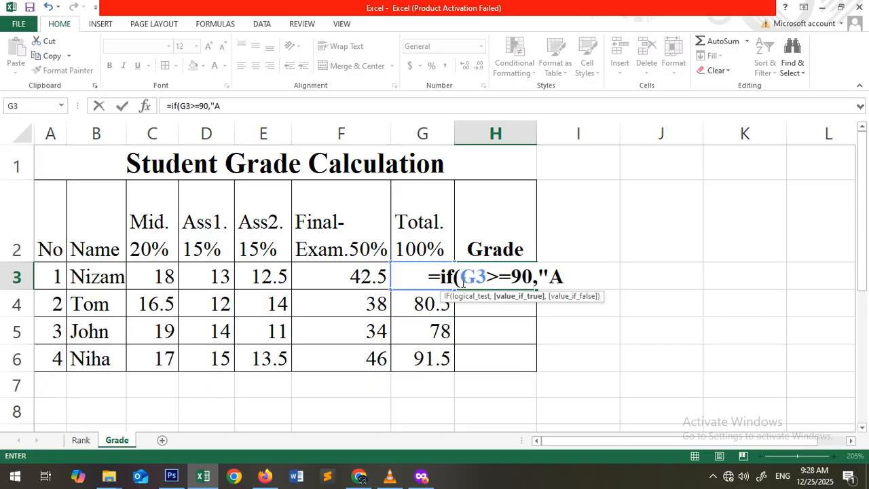
type("+\"")
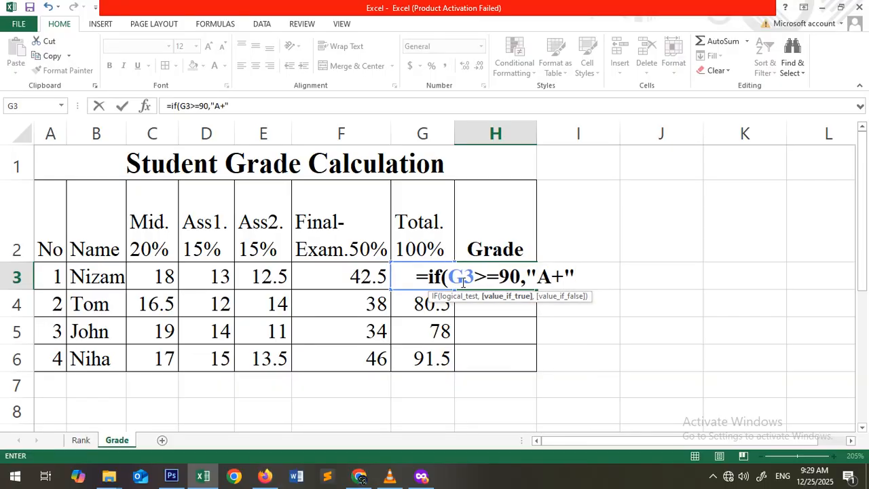
- Add a nested IF to the H3 formula that returns "A" when G3 is at least 85
type(",")
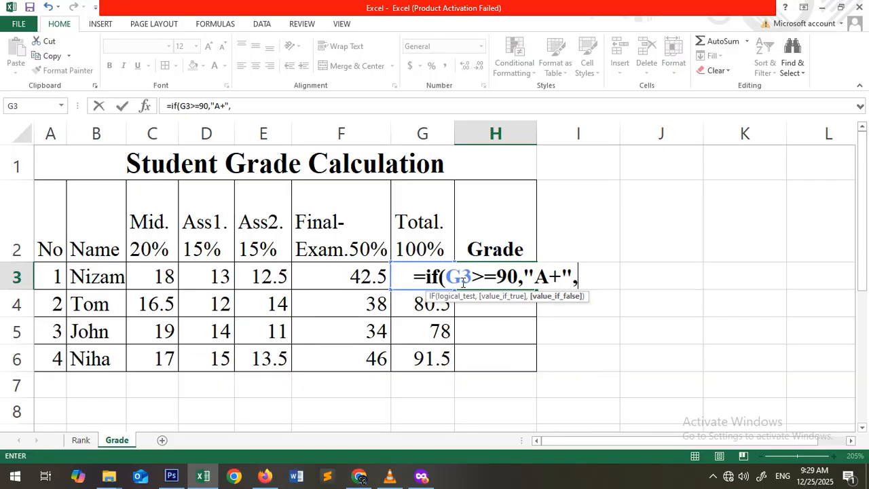
type("if(")
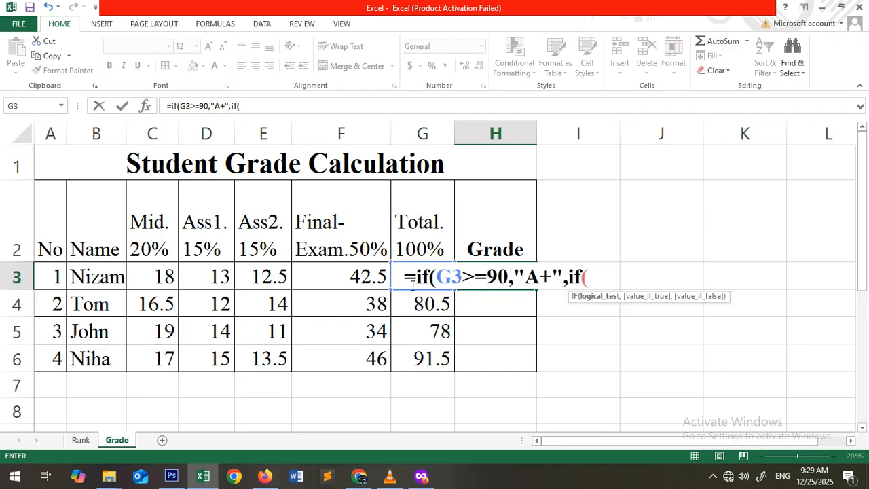
type("G3")
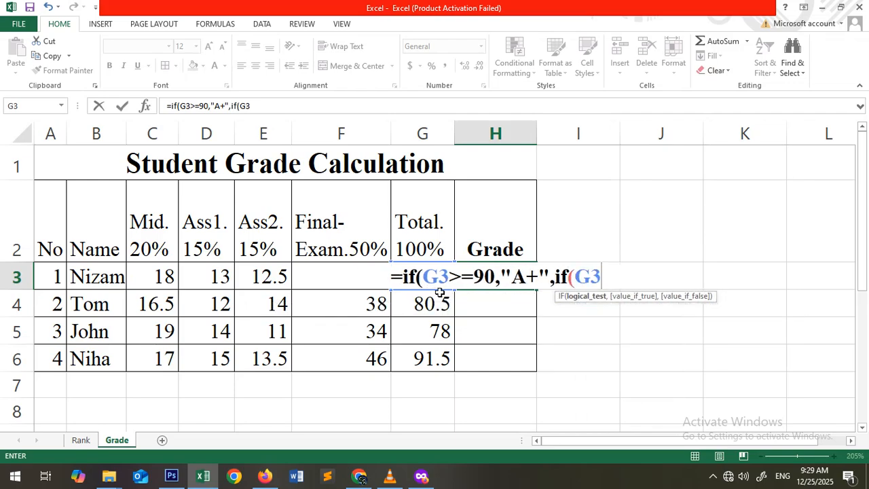
type(">=")
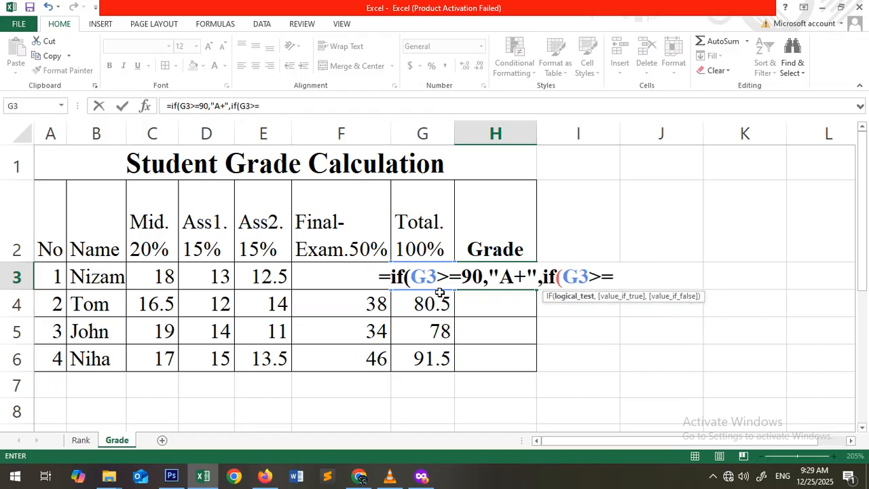
type("85")
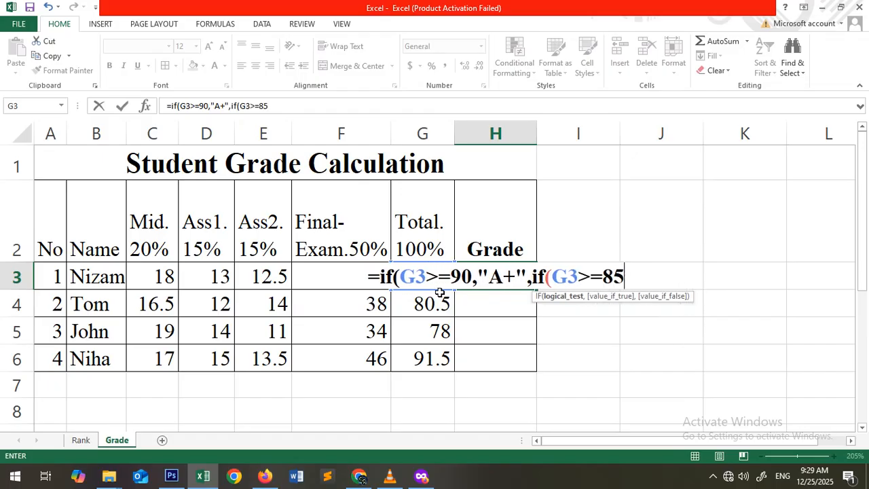
type(",")
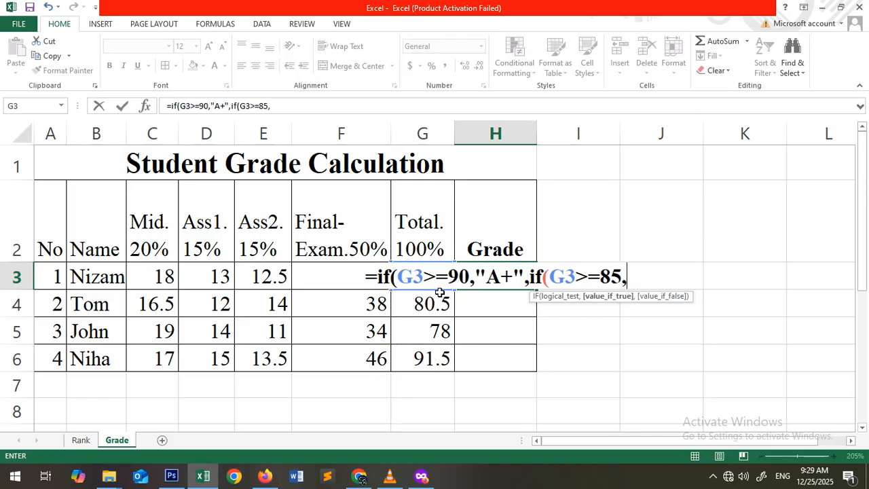
type("\"")
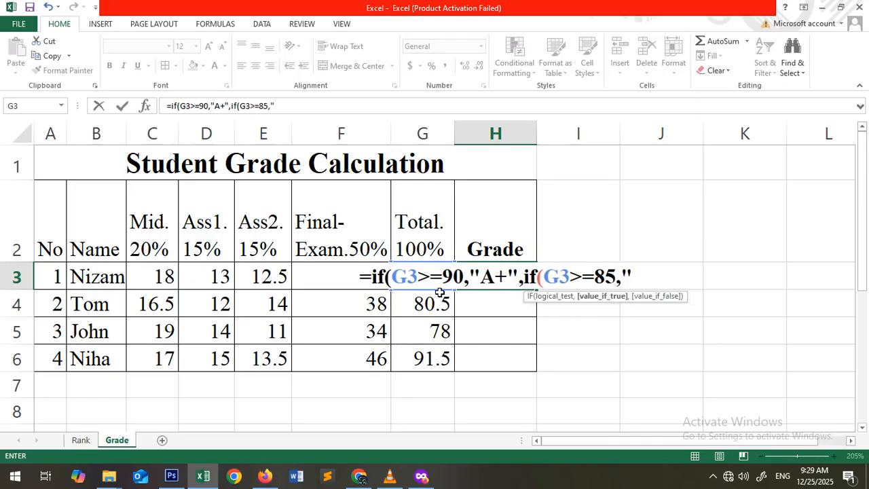
type("A\"")
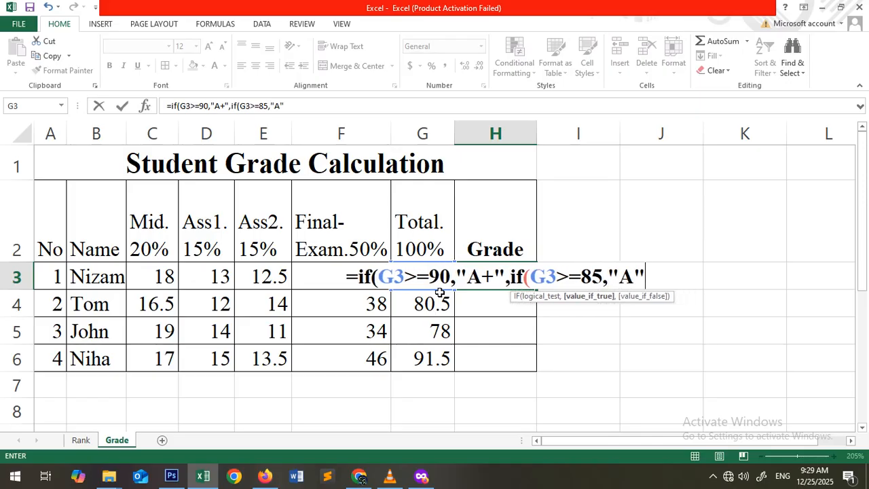
- Nest another IF in the H3 formula that returns "A-" when G3 is at least 80
type(",")
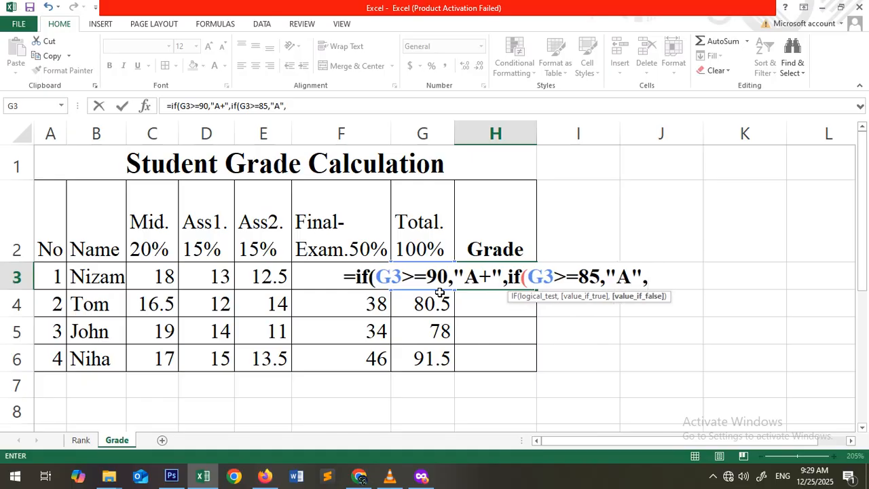
type("If")
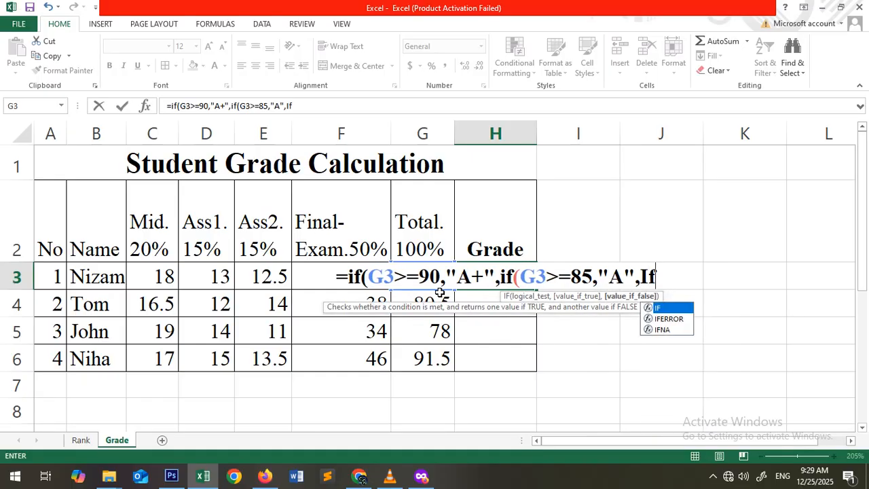
type("(")
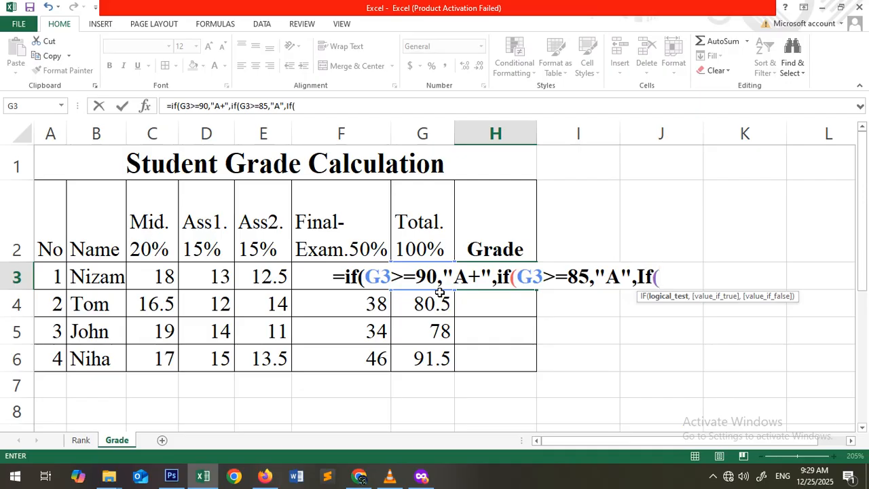
type("G3>=")
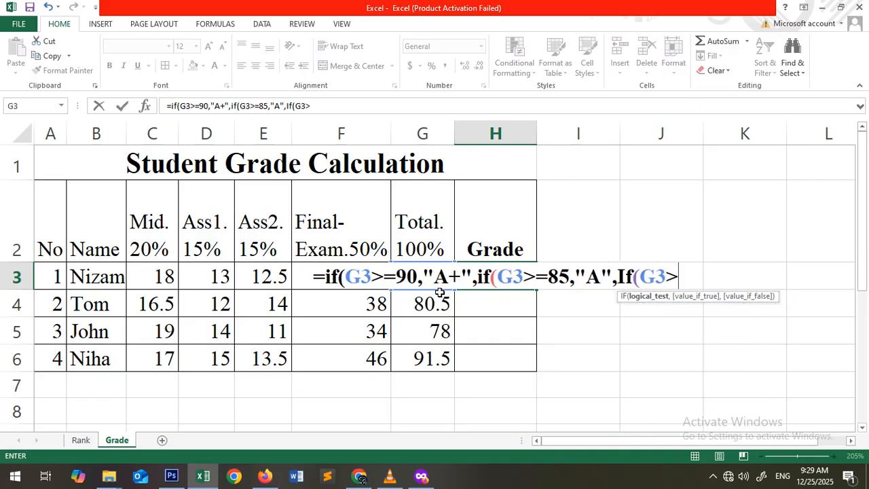
type("80")
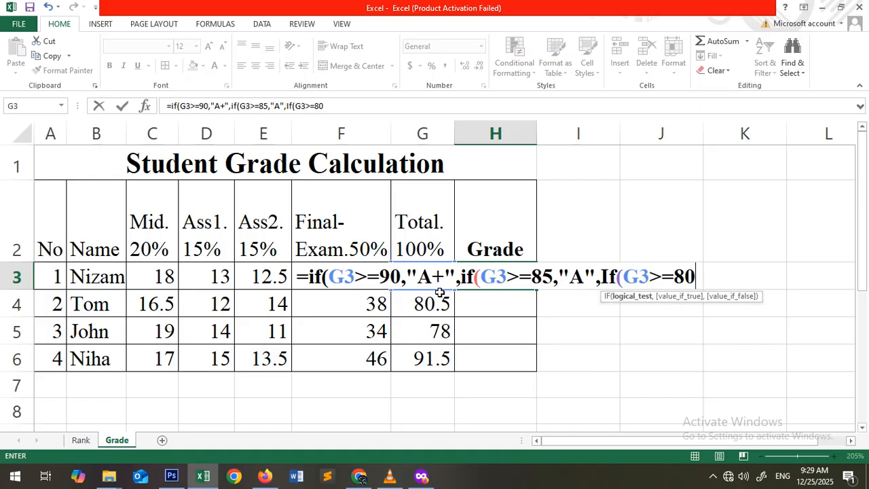
type(",\"")
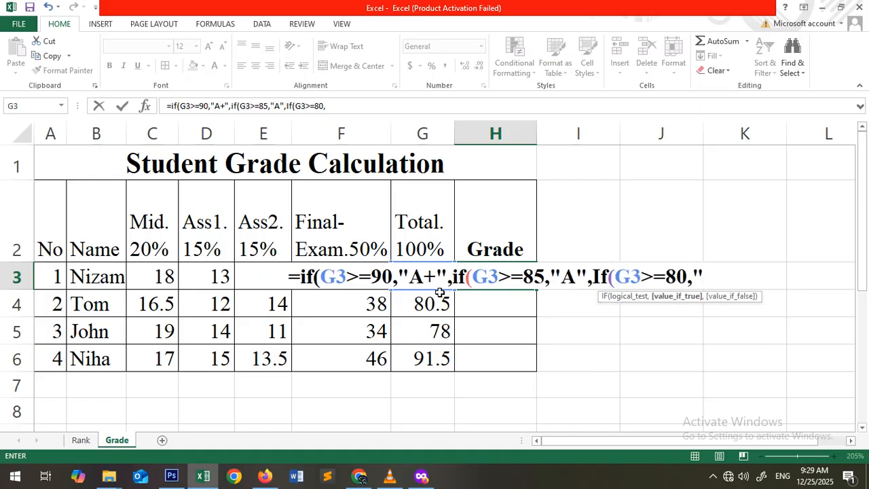
type("A")
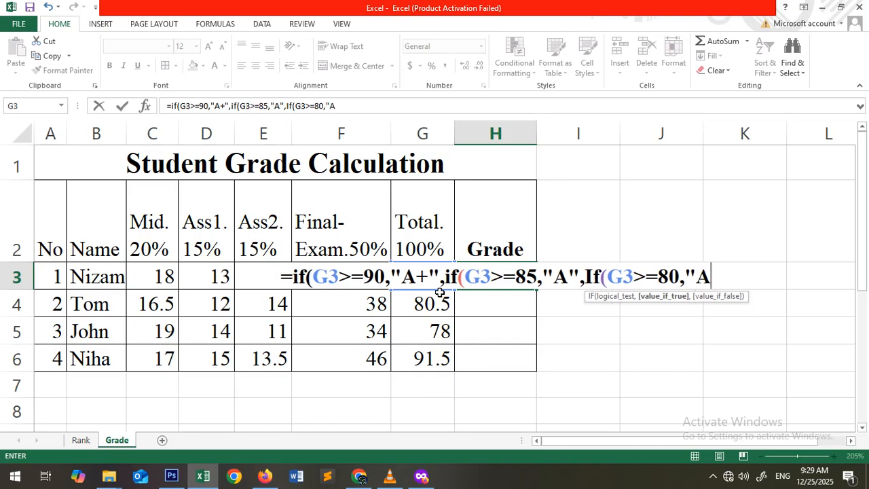
type("-\"")
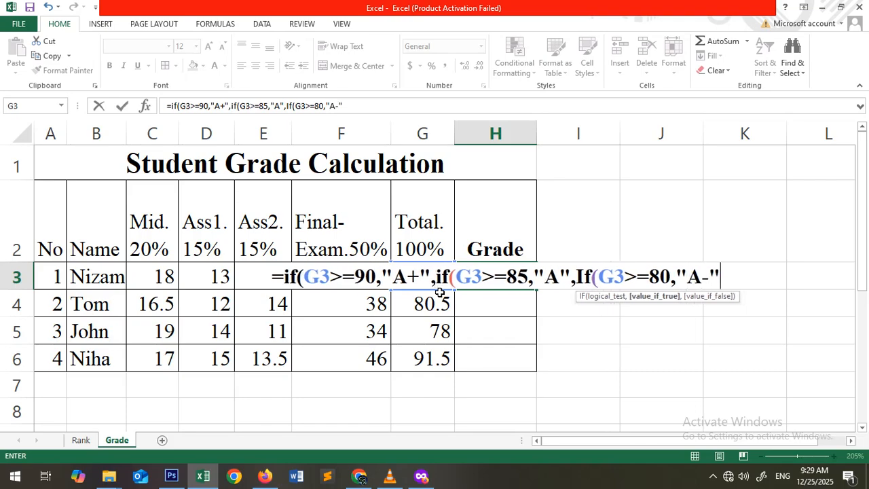
- Extend the H3 formula with a nested IF returning "B+" when G3 is at least 75
type(",if(")
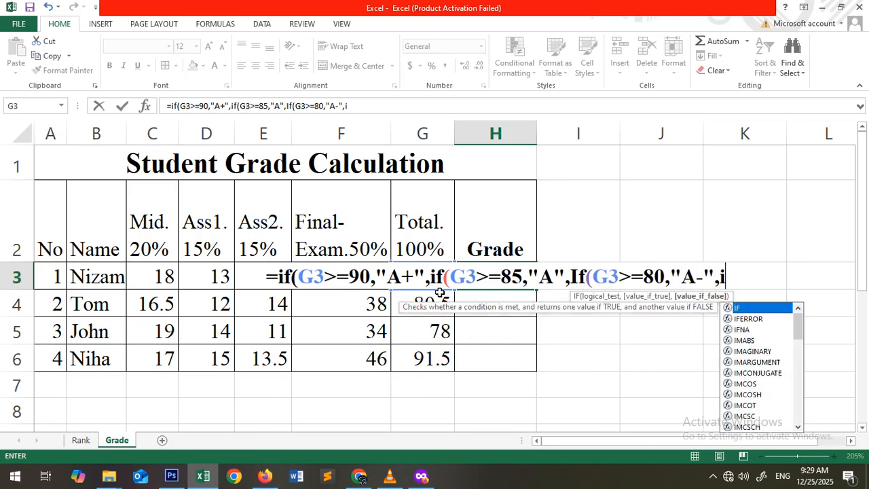
type("G3>")
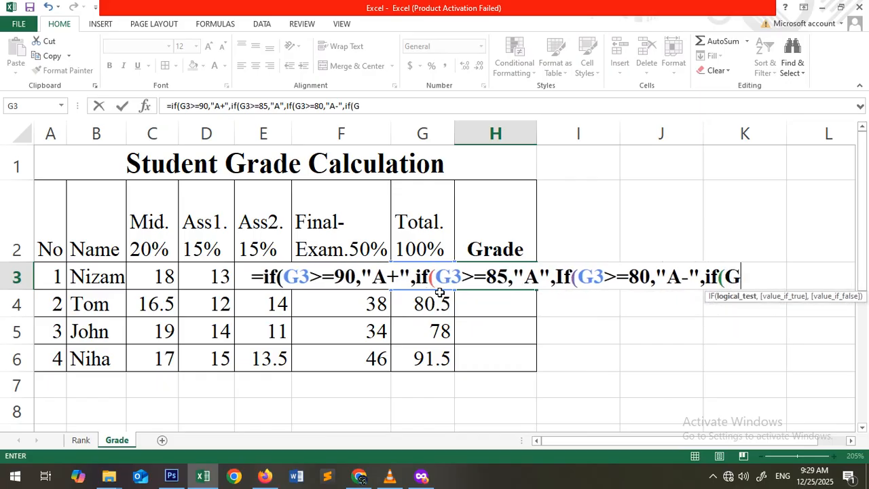
type("=")
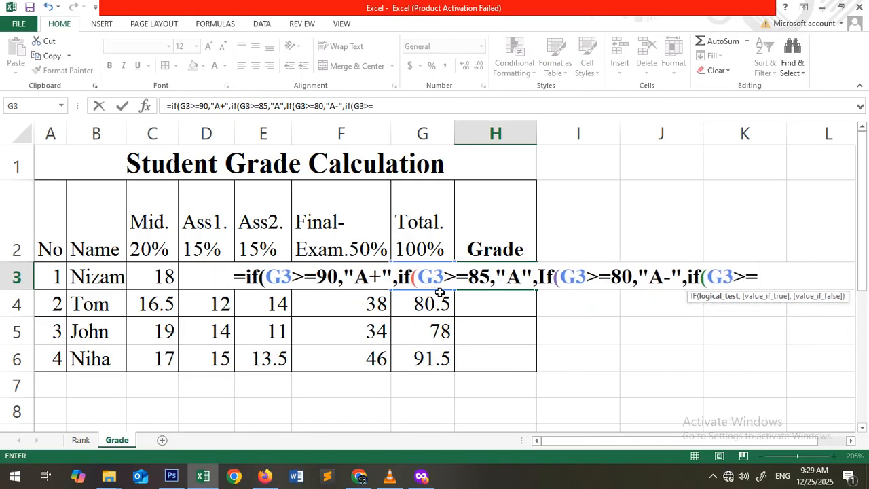
type("75,\"")
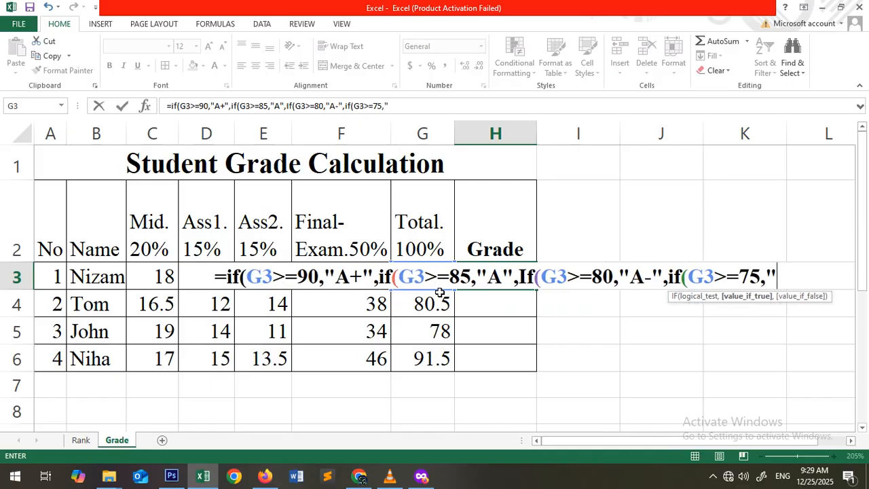
type("B+")
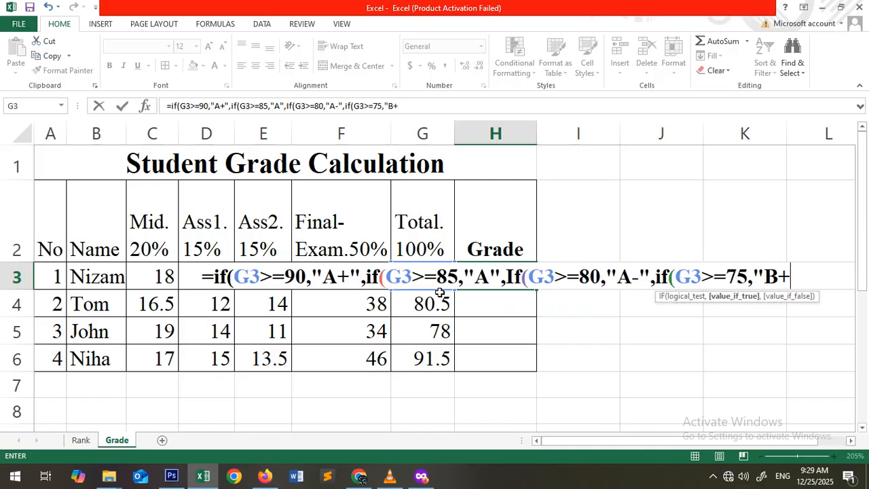
type("\"")
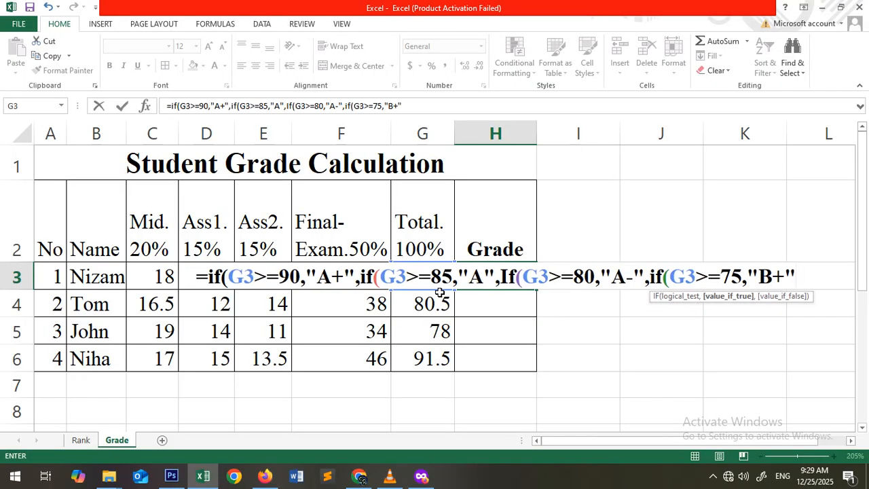
- Add a nested IF to the H3 formula that returns "B" when G3 is at least 70
type(",if")
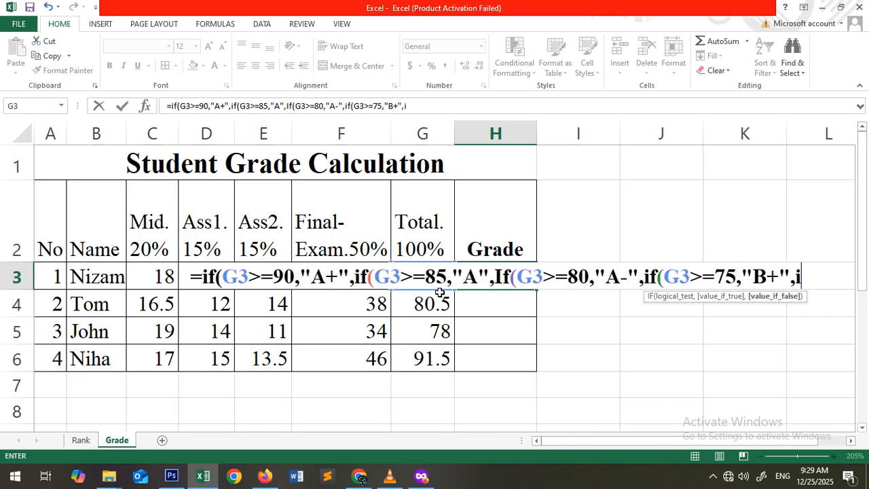
type("(")
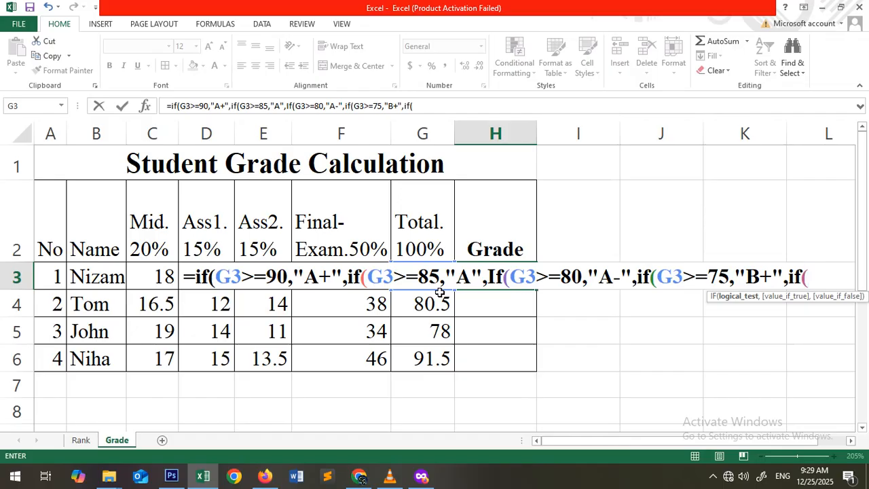
left_click(440, 290)
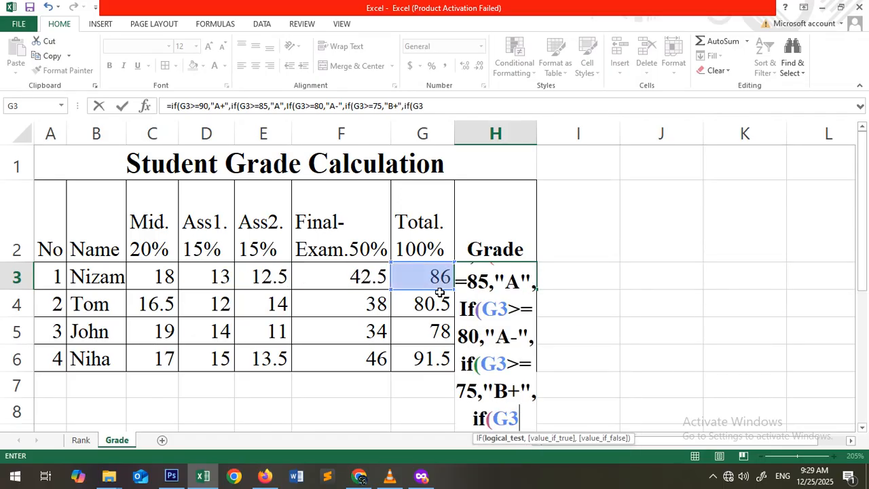
type(">=")
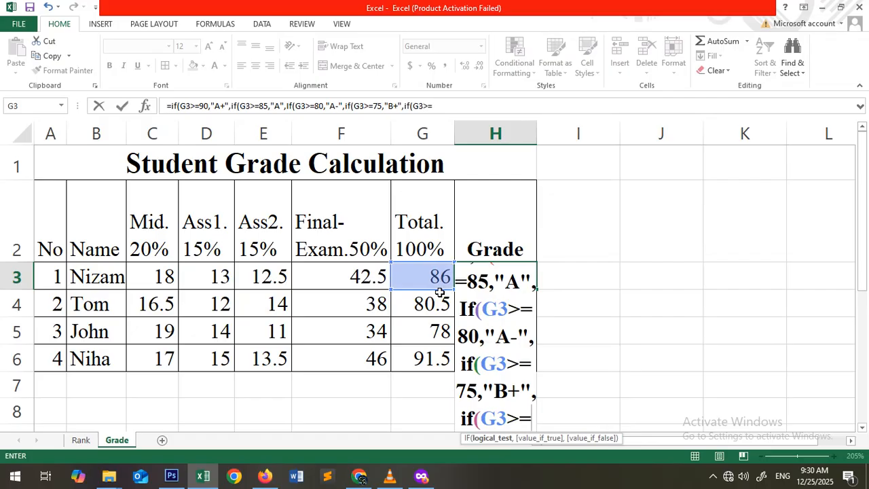
type("70")
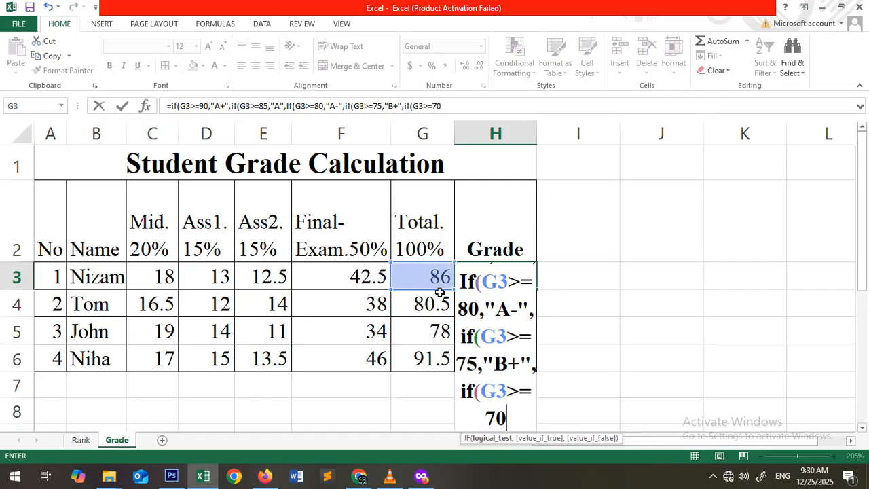
type(",")
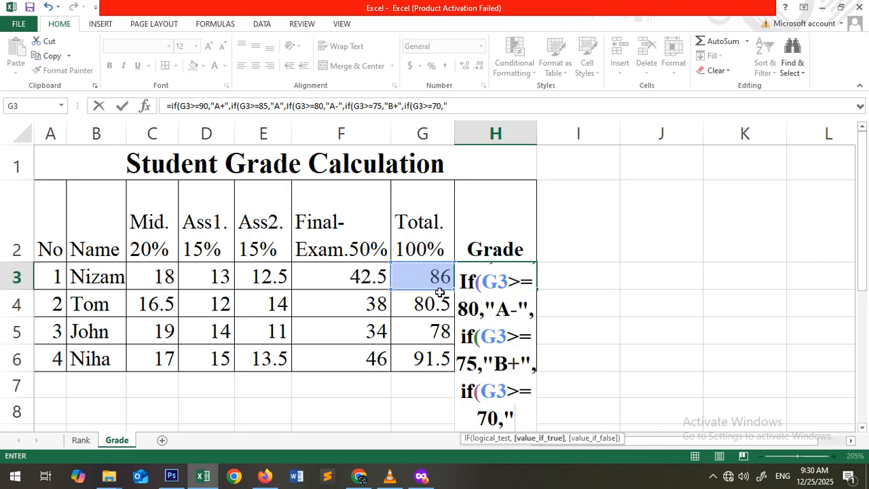
type("B\"")
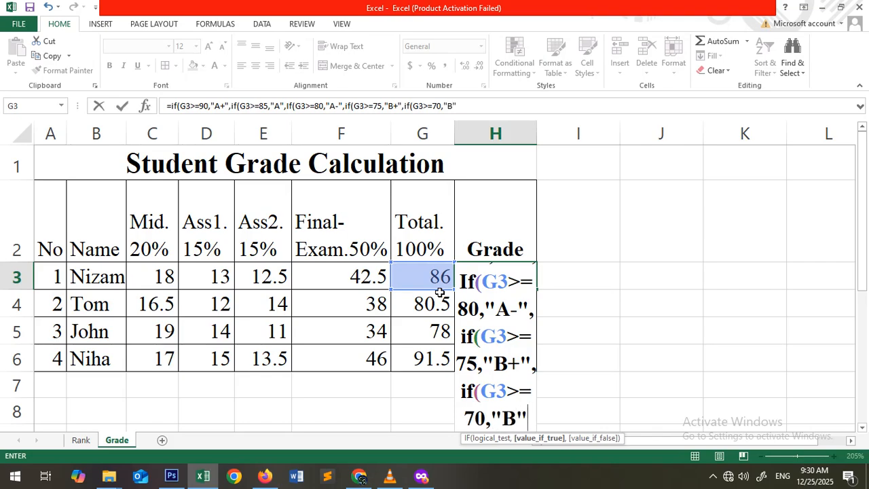
- Nest another IF in the H3 formula that returns "C+" when G3 is at least 60
type(",if")
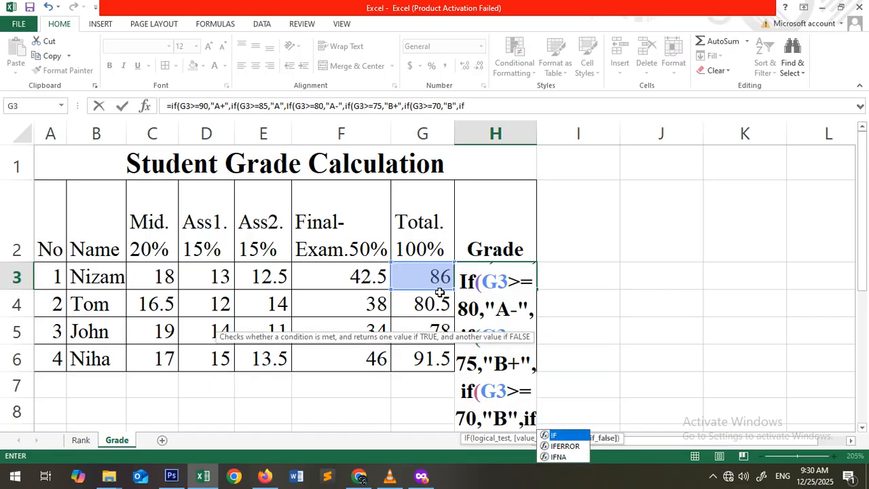
type("(")
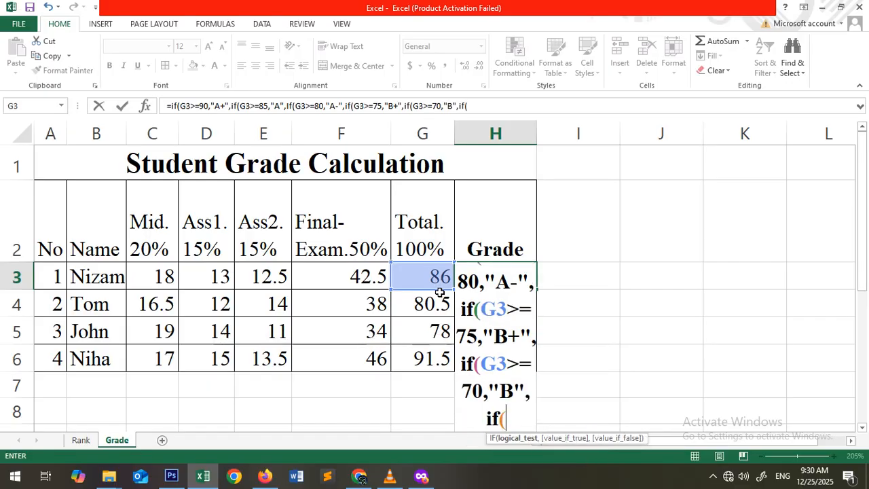
type("g3>")
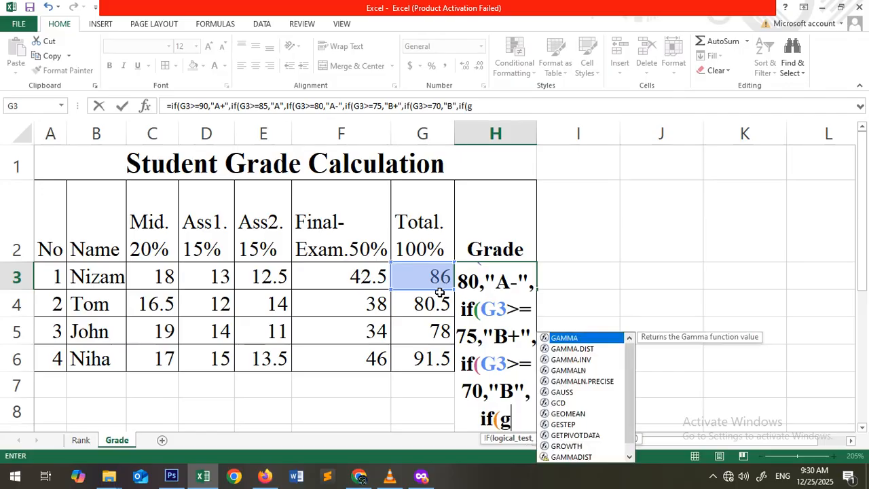
type("=")
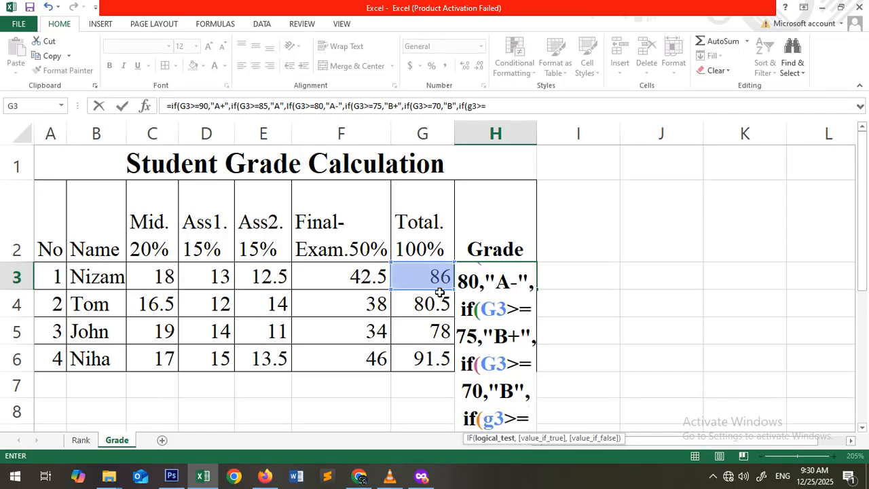
type("60")
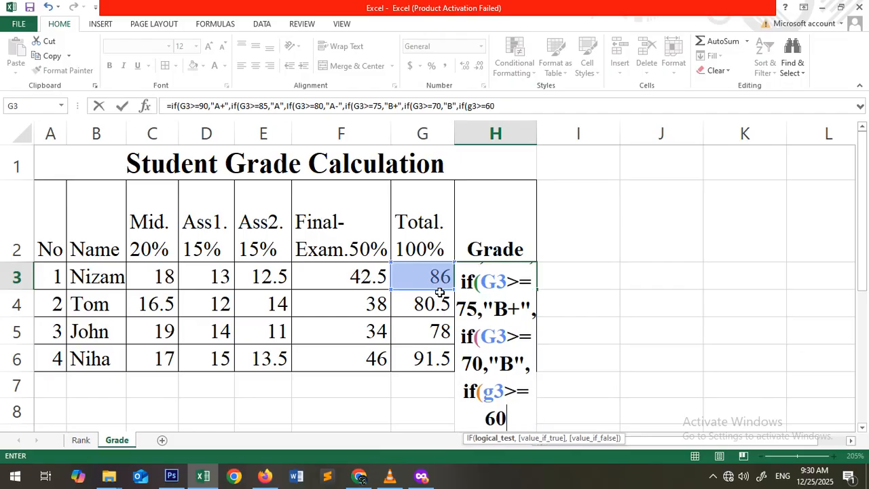
type(",\"")
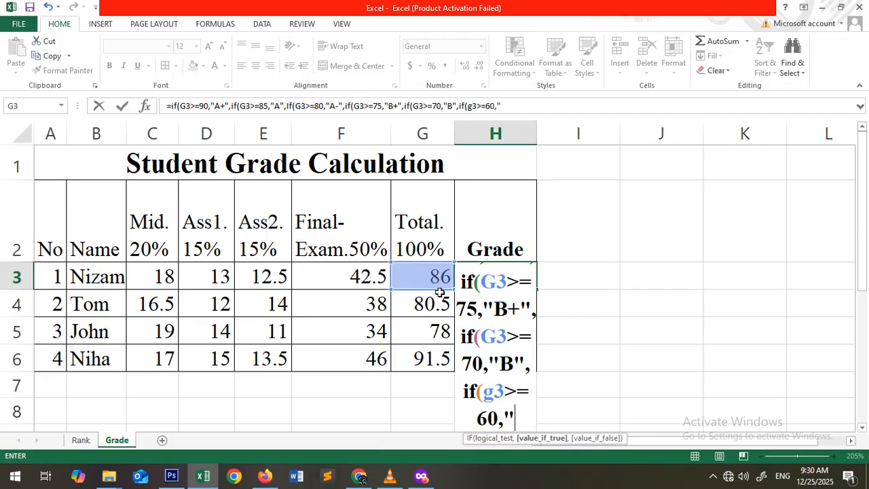
type("C+\"")
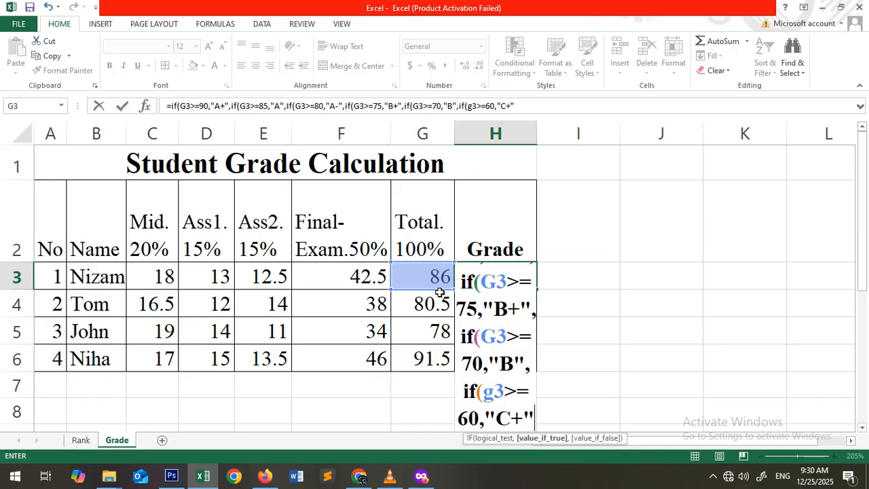
- Extend the H3 formula with a nested IF returning "C" when G3 is at least 50
type(",if")
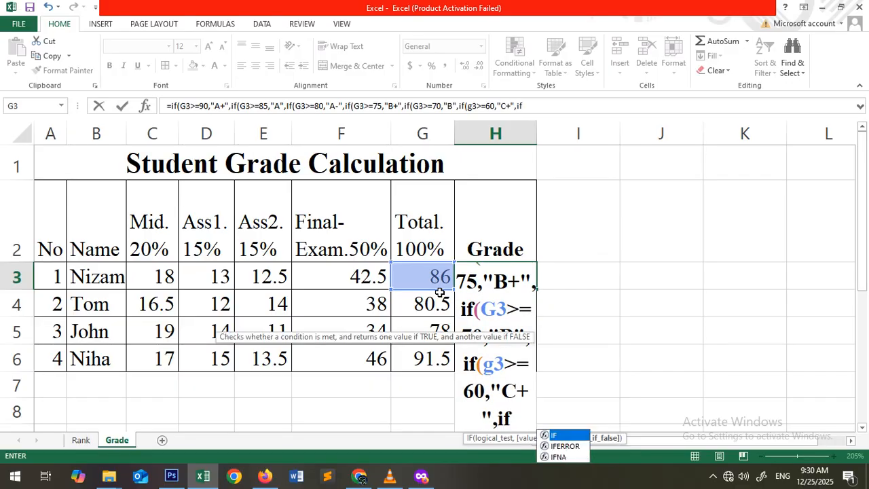
type("G#")
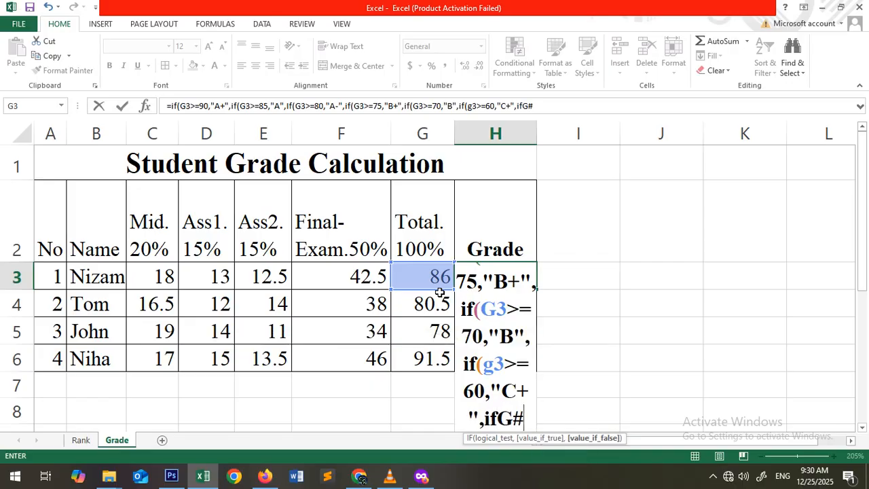
key("BackSpace")
type("3")
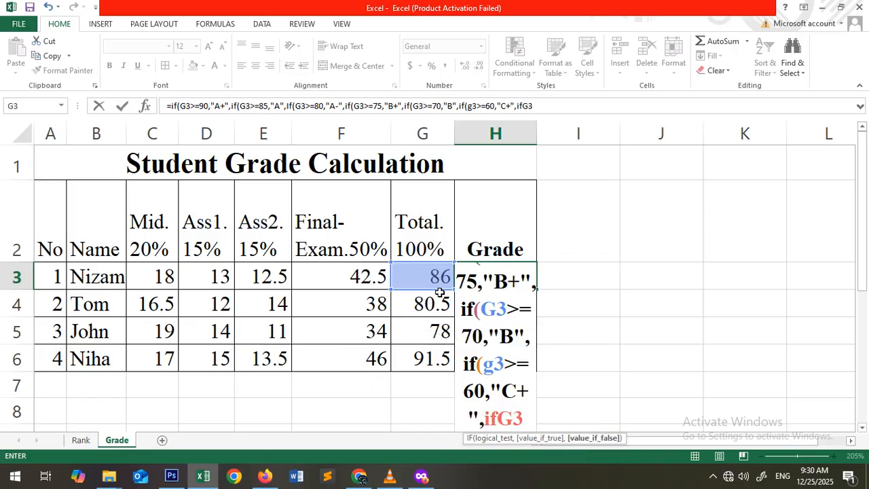
key("BackSpace")
key("BackSpace")
type("(")
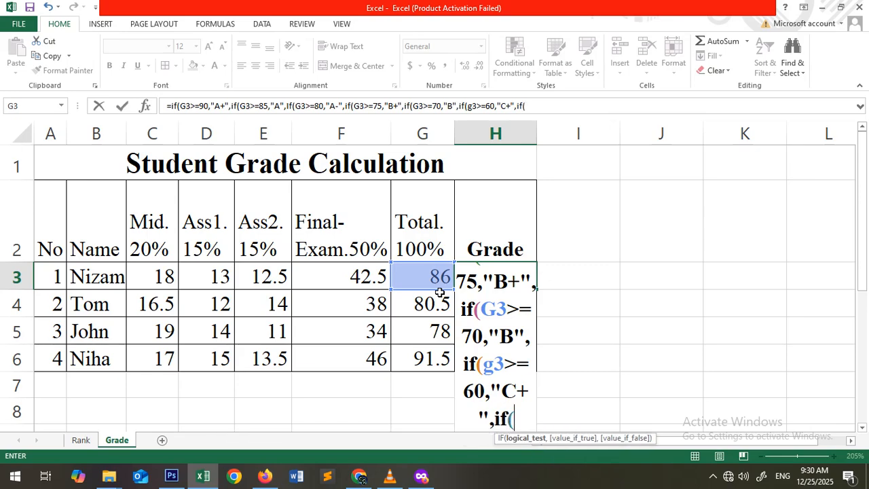
type("G3>")
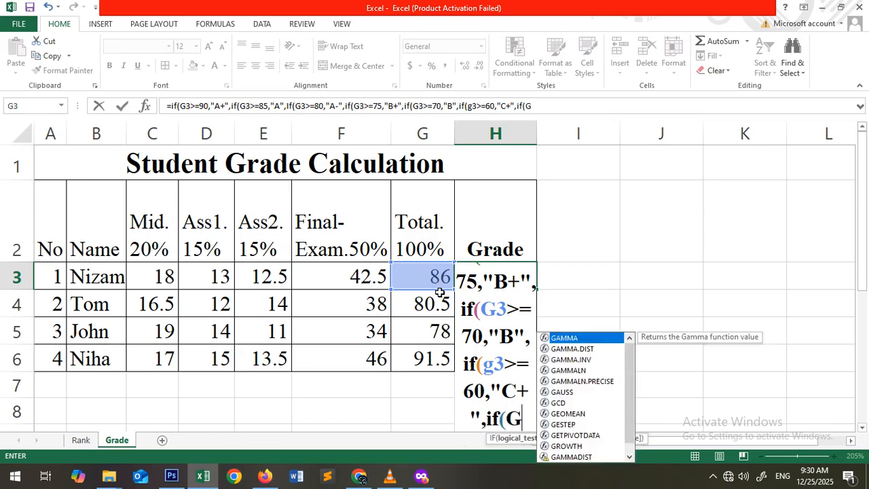
type("=")
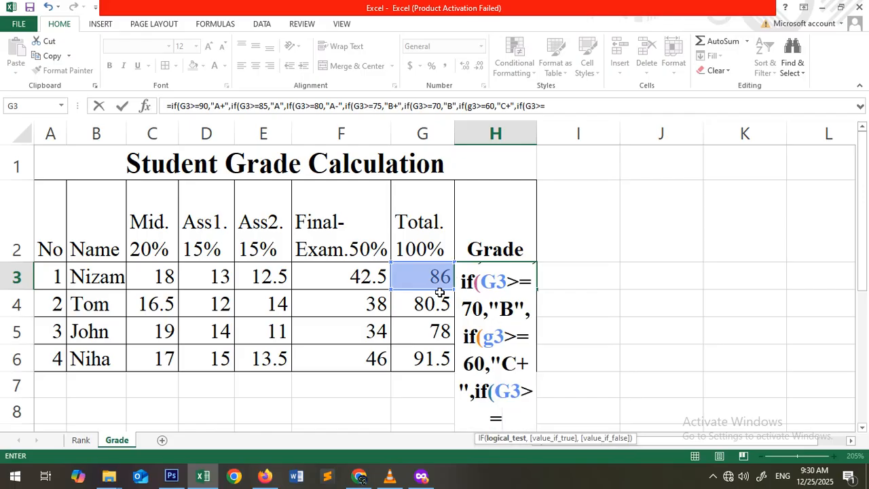
type("50")
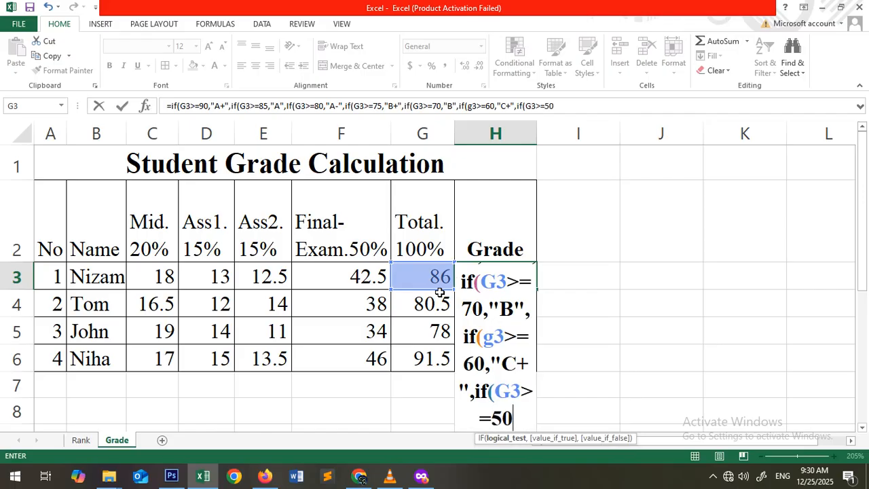
type(",")
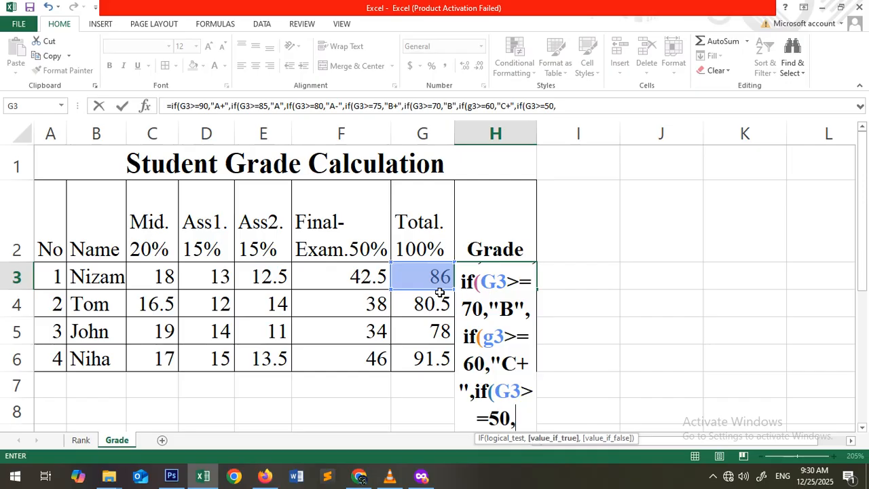
type("\"")
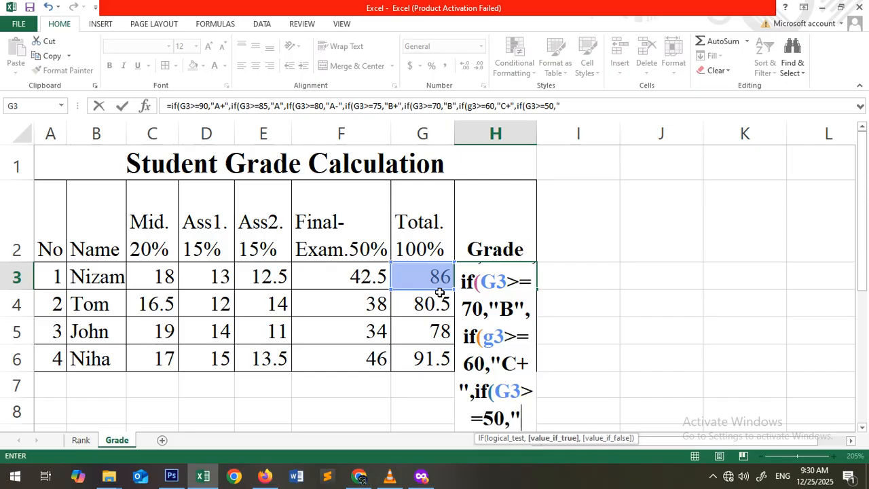
type("C")
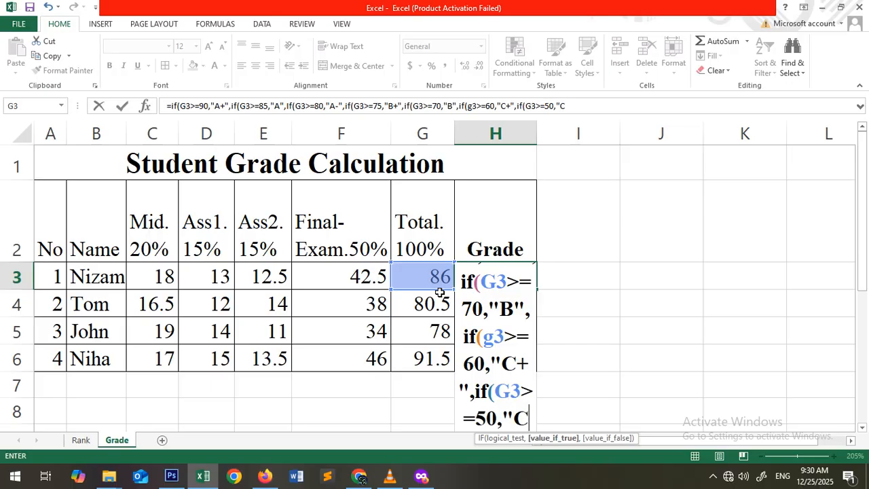
type("\",")
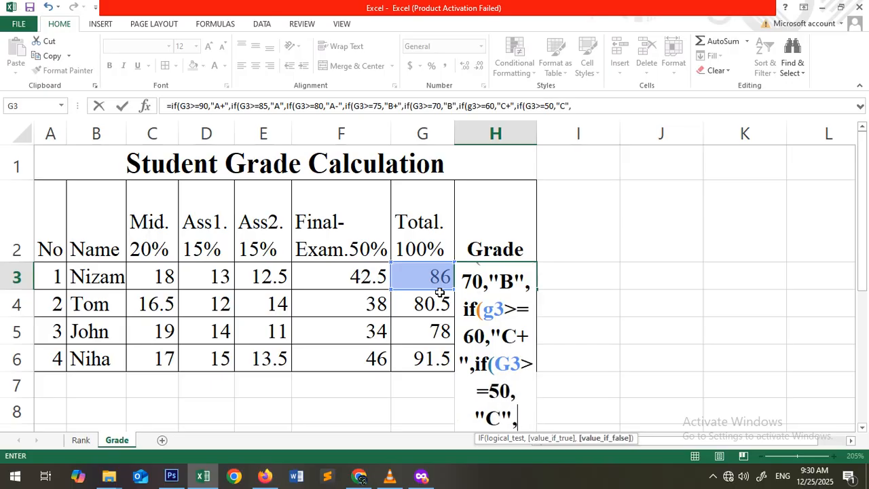
- Add a further nested IF to the H3 formula that returns "D" when G3 is at least 40
type("if(")
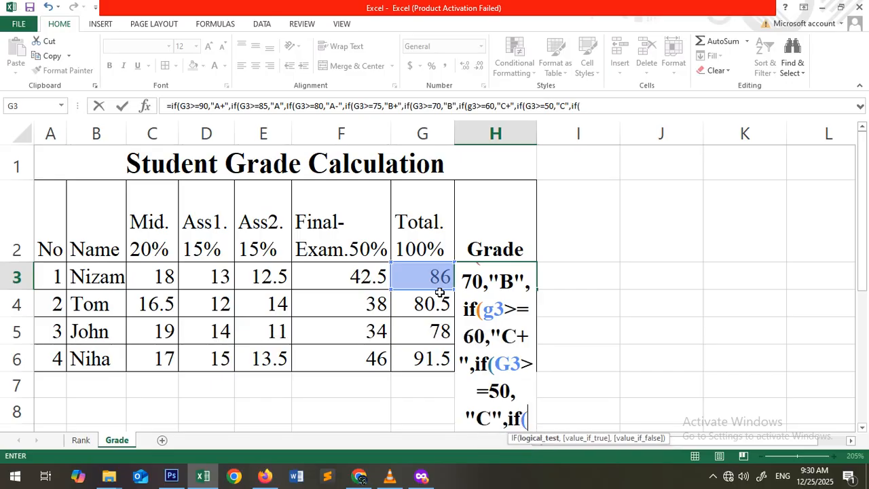
type("G3>")
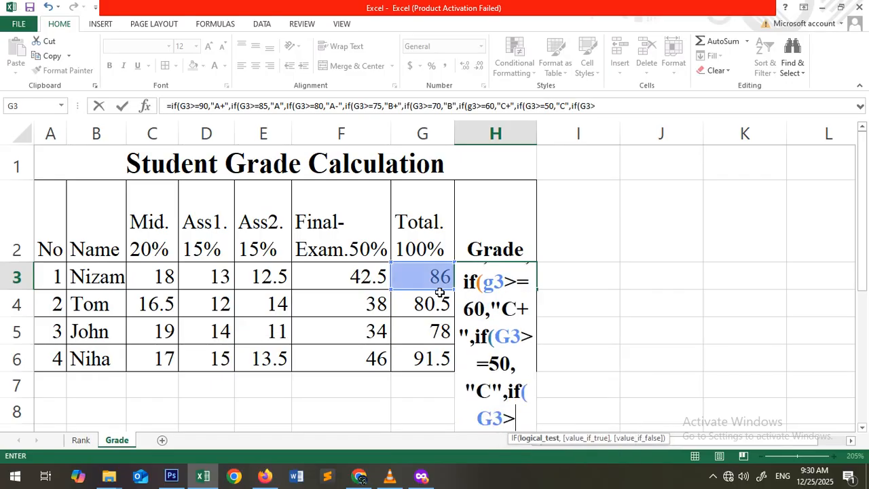
type("=")
type("4")
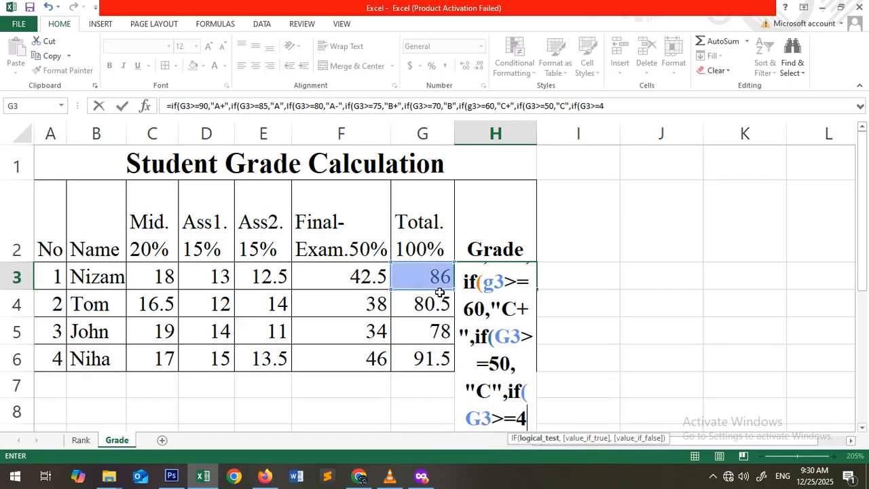
type("0,\"")
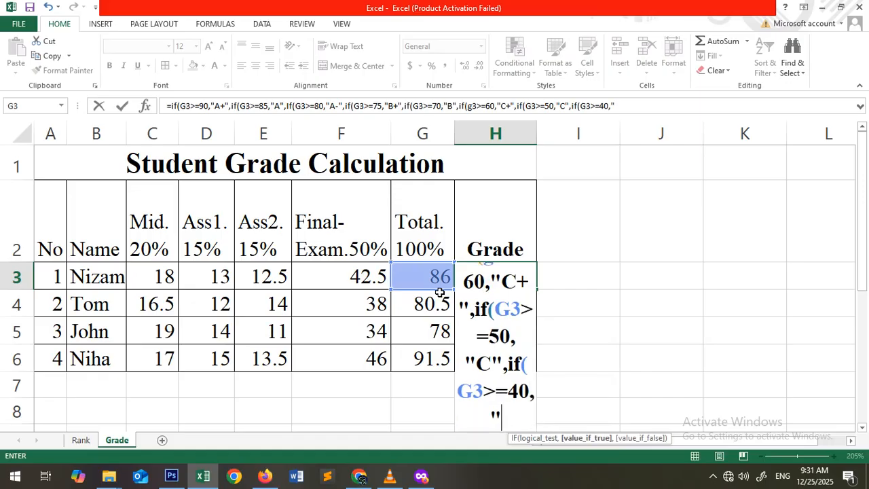
type("D\",")
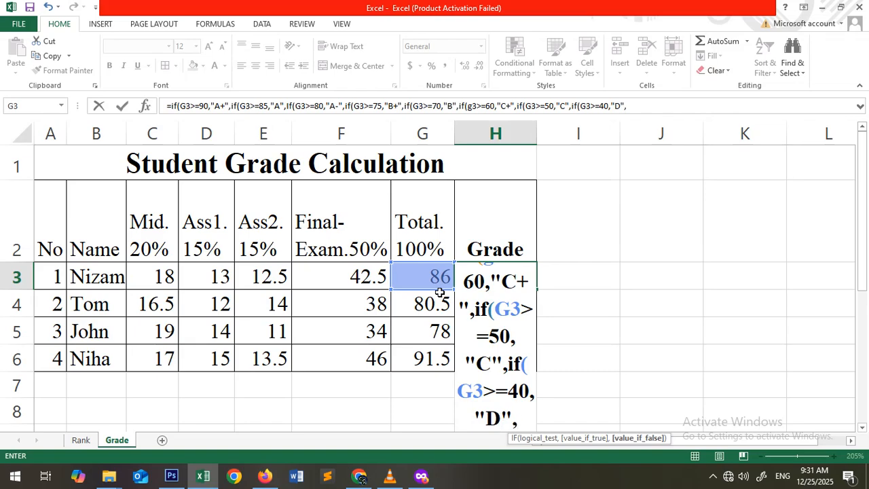
- Add a last nested IF to the H3 formula that returns "F" when G3 is at most 39
type("if")
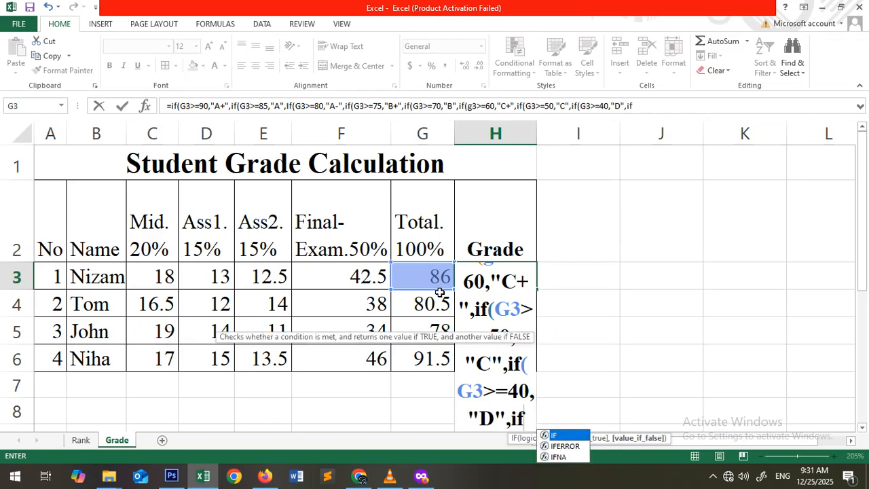
type("(g3")
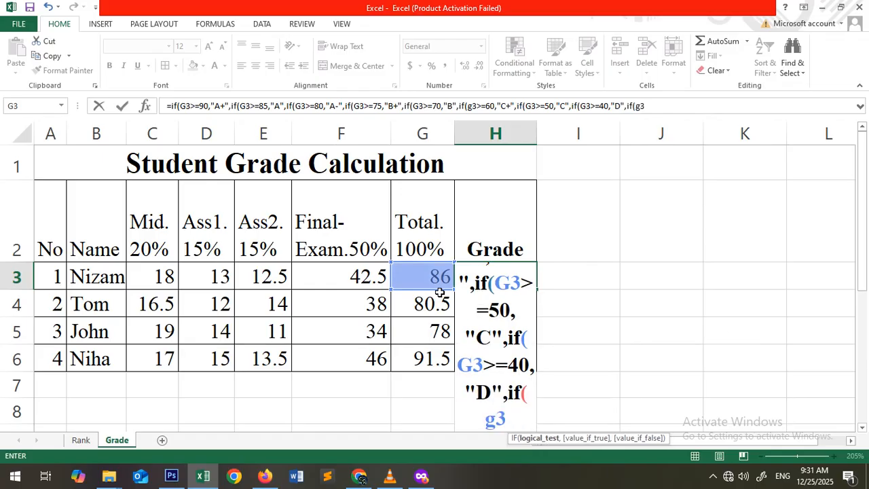
type("(")
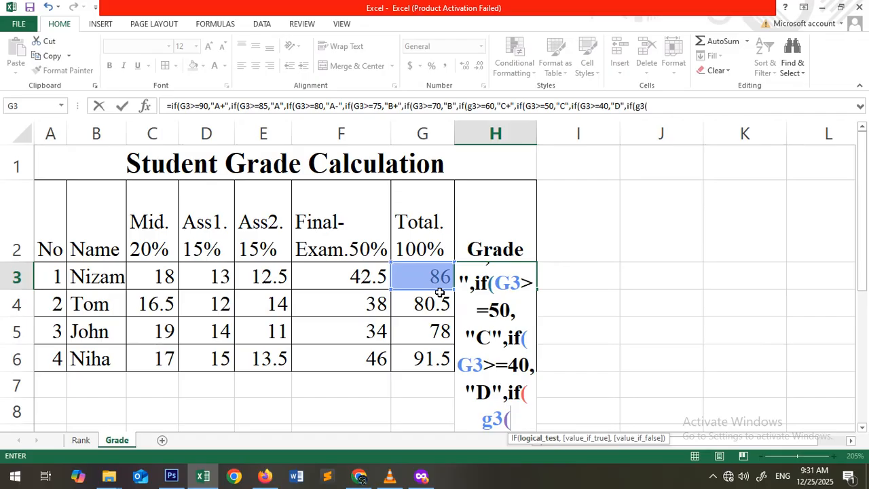
key("BackSpace")
type(">=")
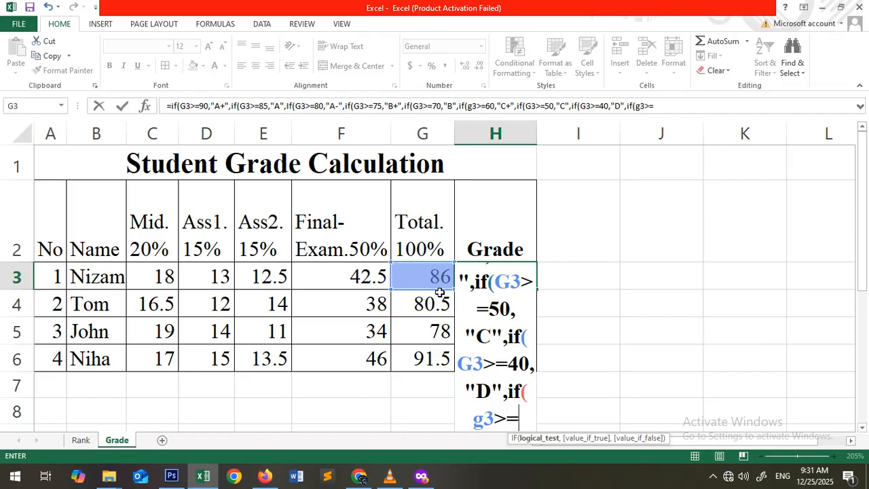
key("BackSpace")
key("BackSpace")
type("<")
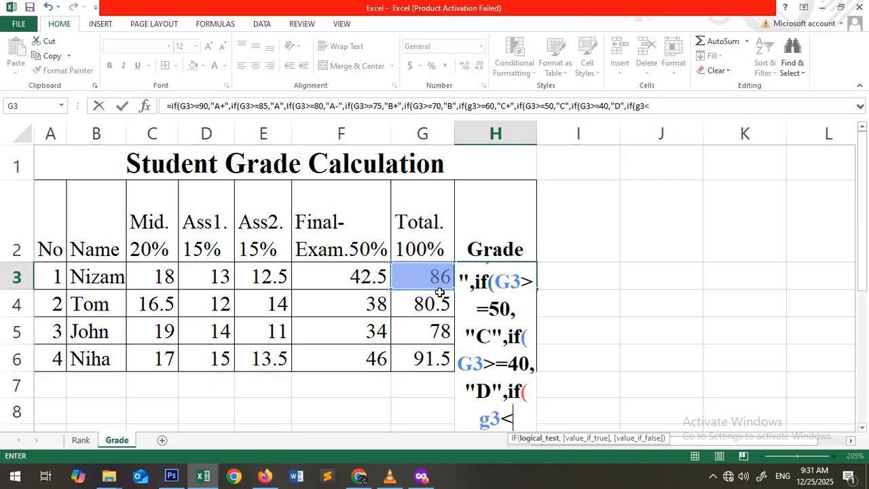
type("=")
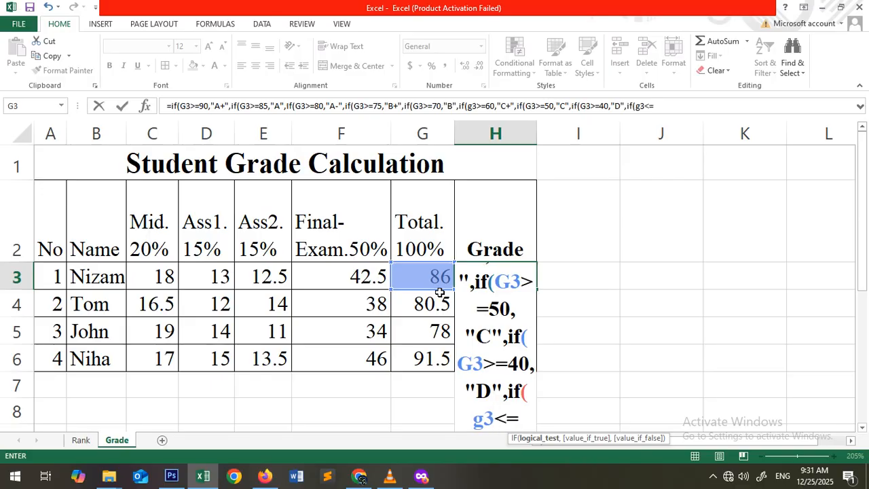
type("39")
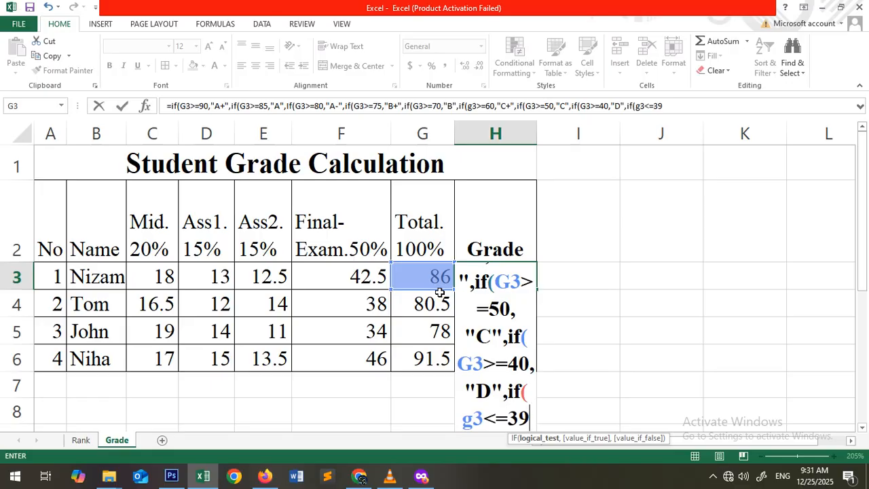
type(",\"F")
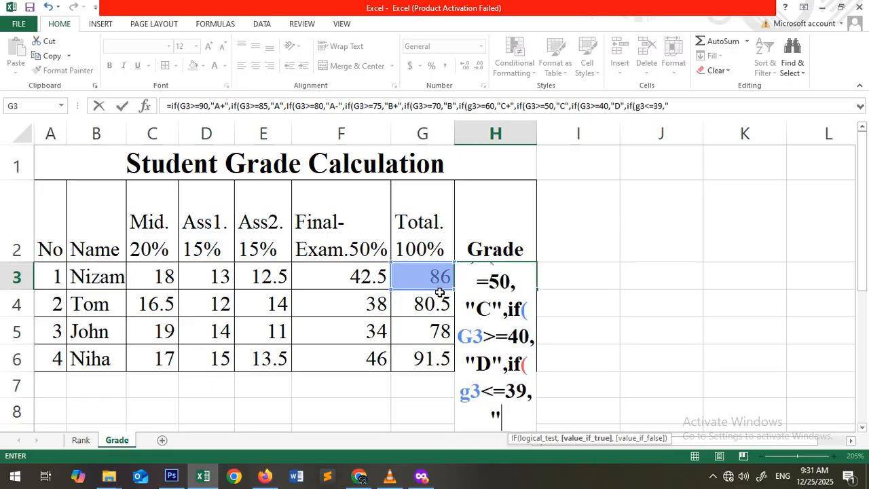
type("\"")
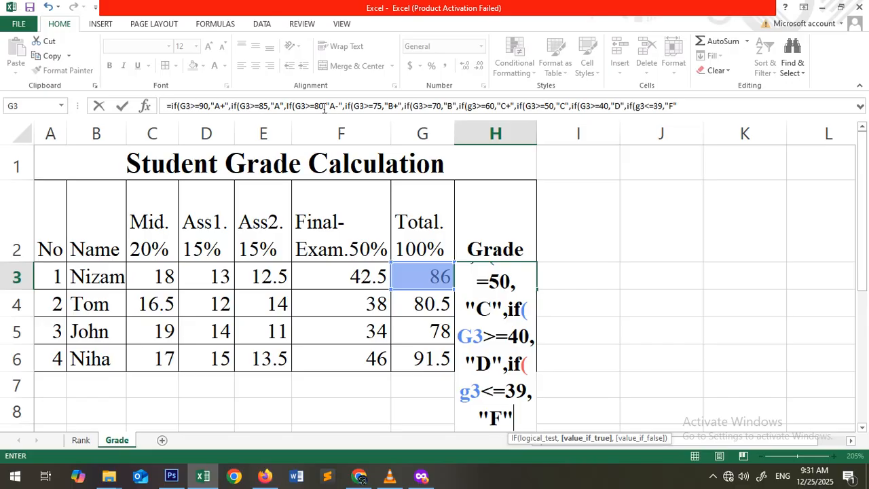
- Close all nine nested IFs with parentheses at the end of the H3 formula and enter it
left_click(690, 104)
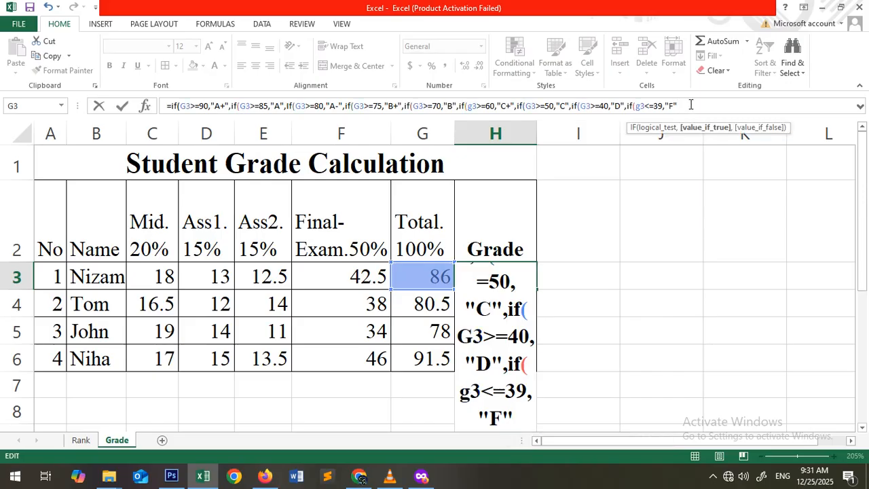
type("))")
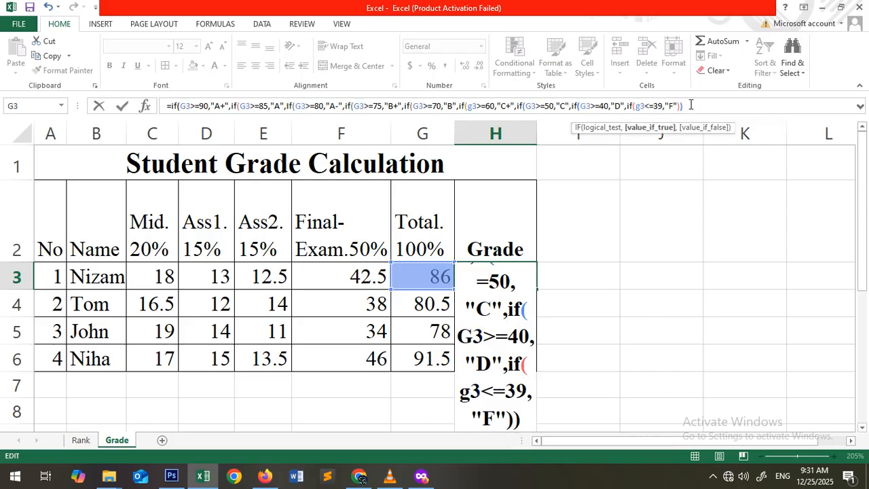
type("))))")
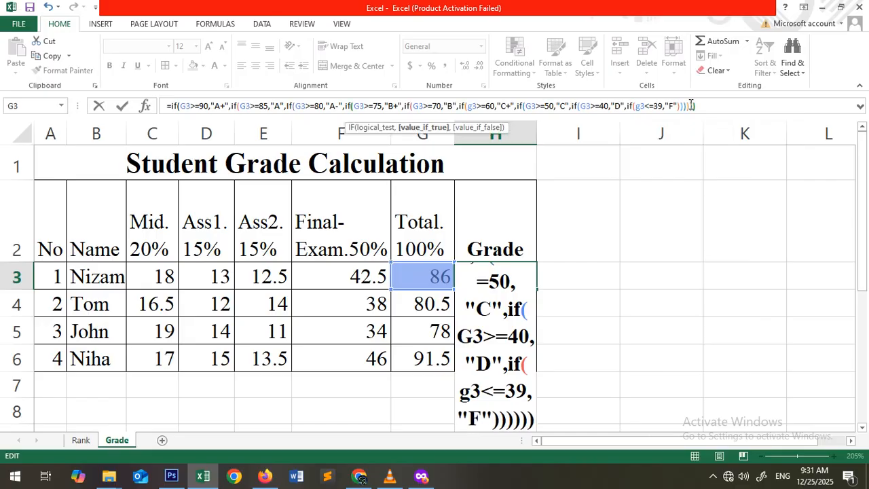
type(")))")
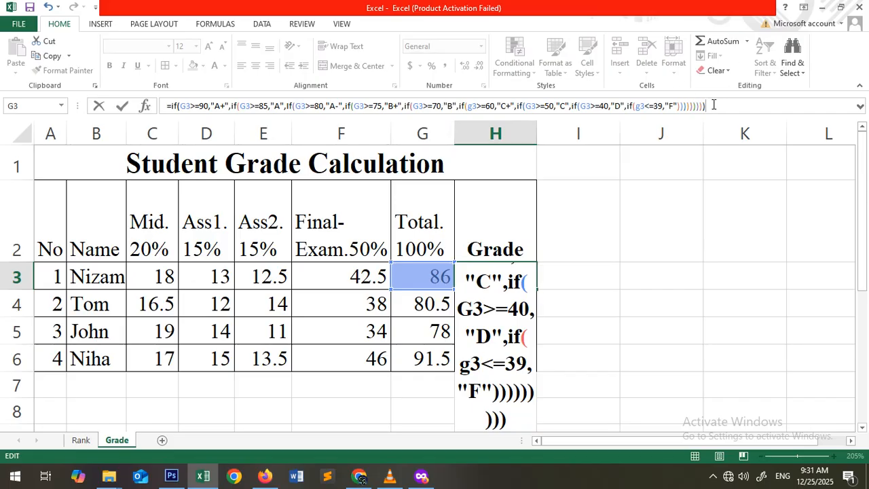
key("Return")
- Review the complete nested IF formula in H3 and fill it down through H6 for the remaining students
left_click(502, 270)
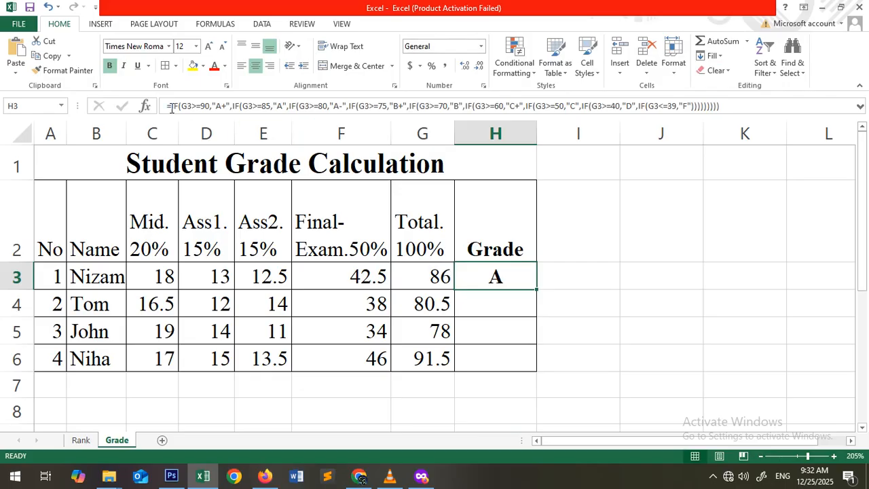
left_click_drag(168, 106, 731, 110)
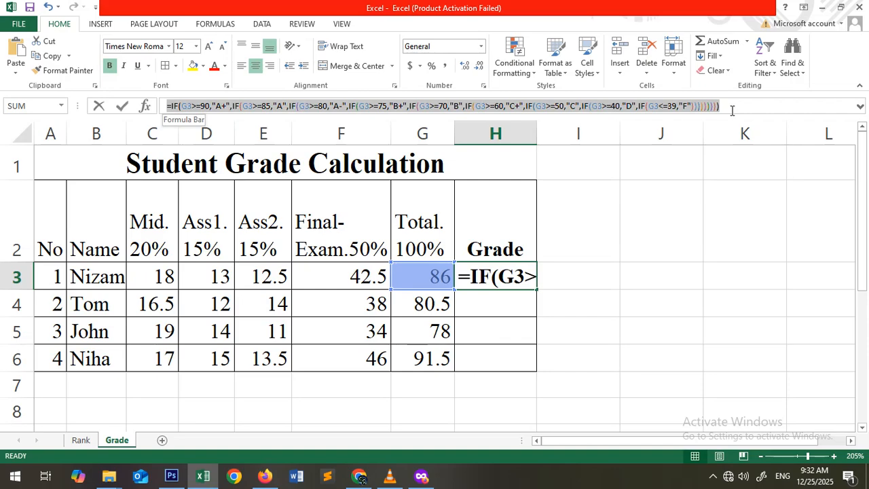
left_click(732, 109)
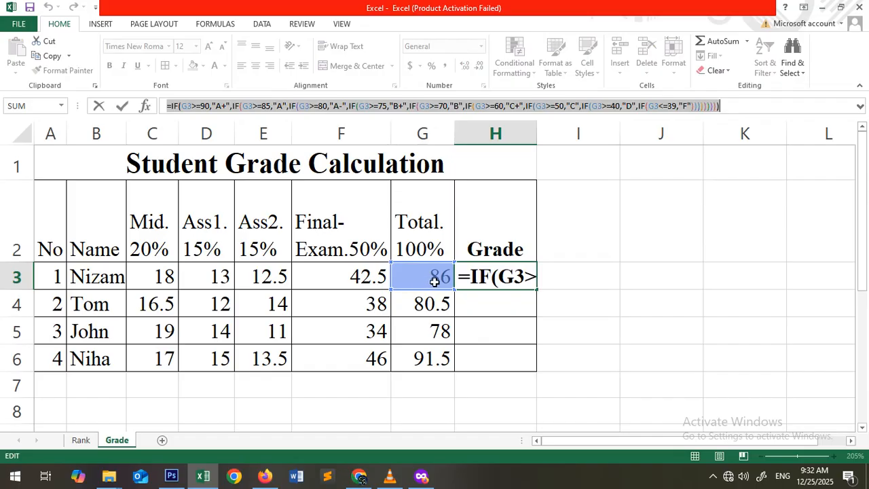
key("Return")
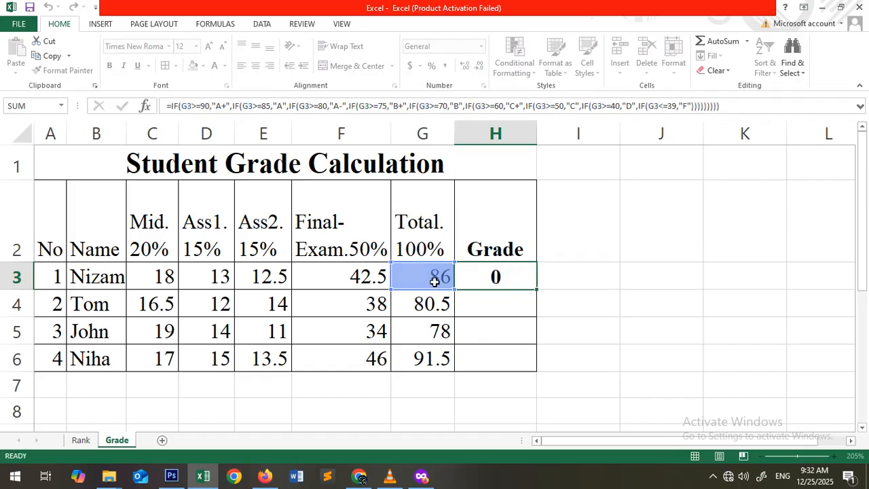
left_click(656, 275)
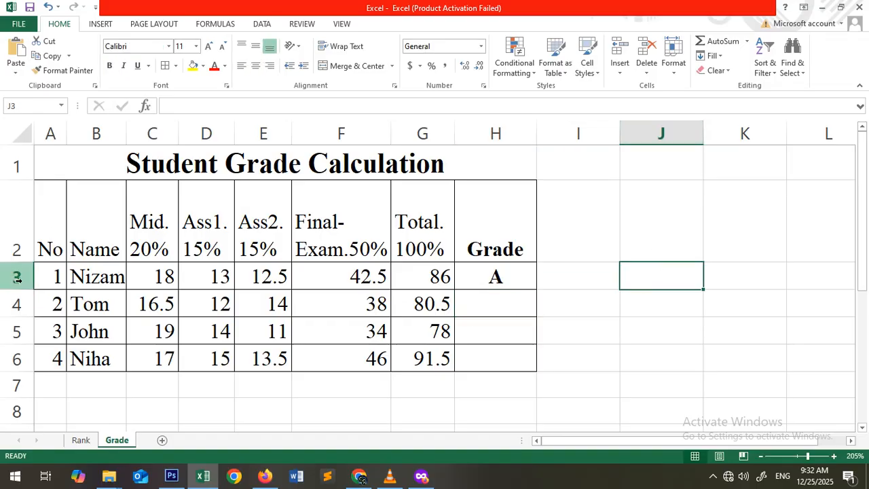
left_click(498, 277)
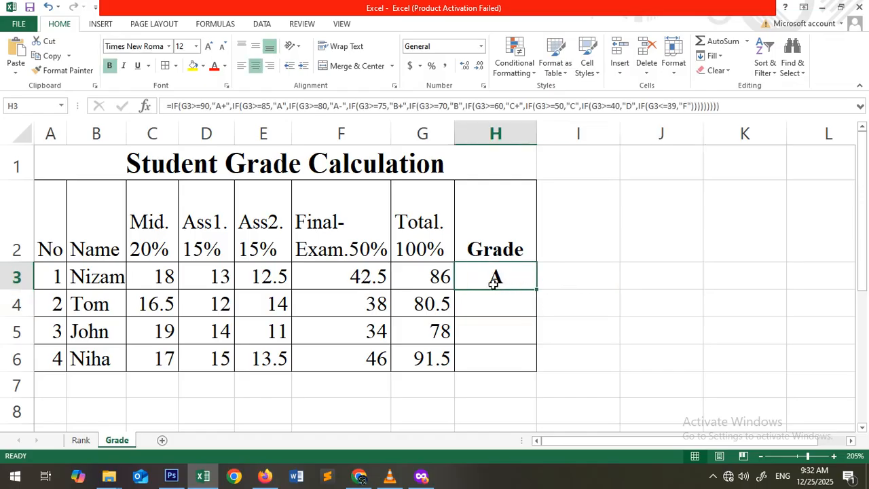
double_click(535, 288)
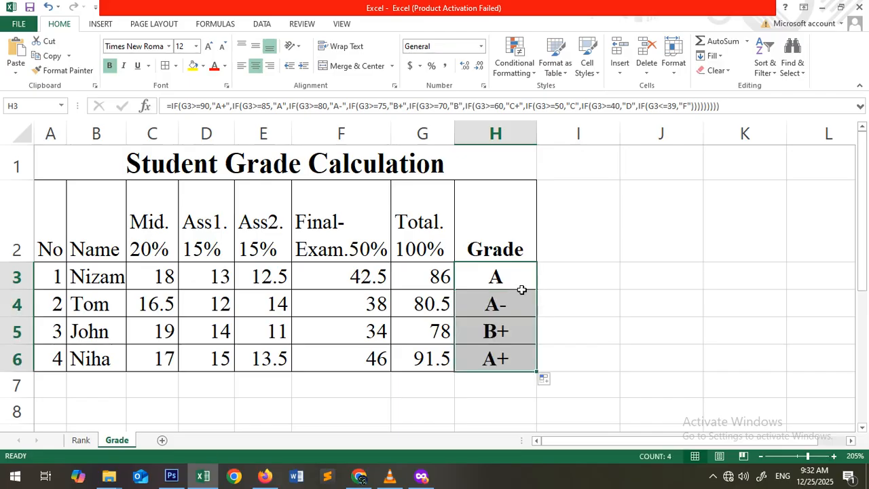
- Set student 4's final exam mark in F6 to 0 to test the grade formula
double_click(312, 360)
key("BackSpace")
key("BackSpace")
type("0")
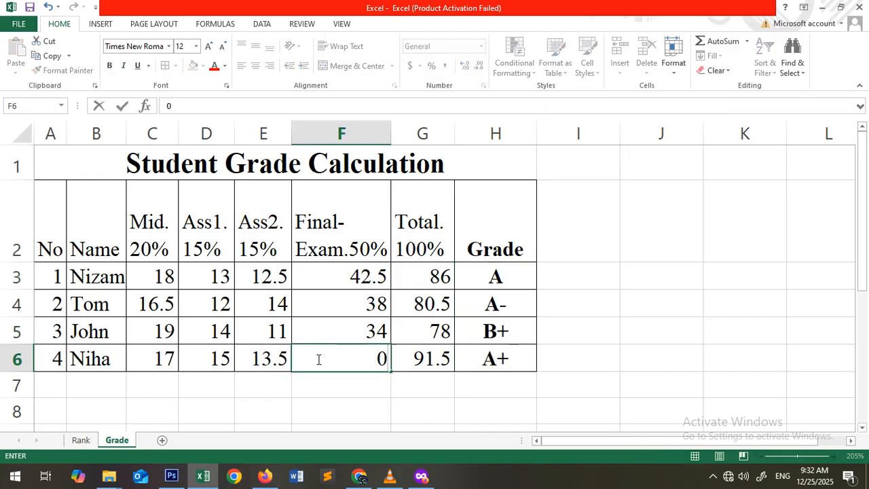
left_click(265, 355)
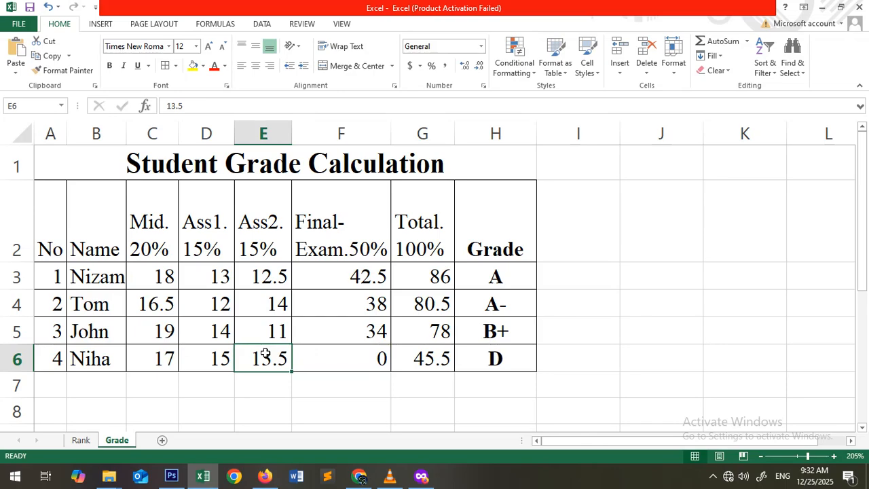
- Set student 4's Ass2 mark in E6 to 6 and check the grade in H6
double_click(264, 354)
key("BackSpace")
key("BackSpace")
key("BackSpace")
key("BackSpace")
type("6")
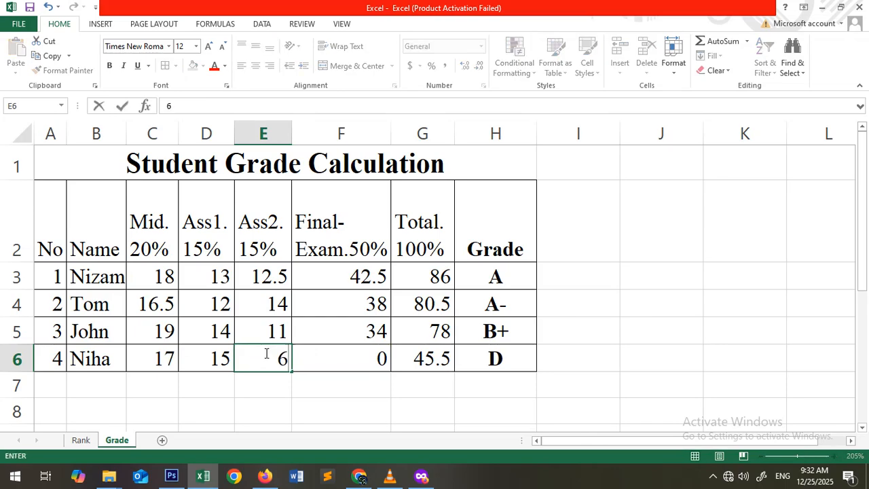
left_click(351, 332)
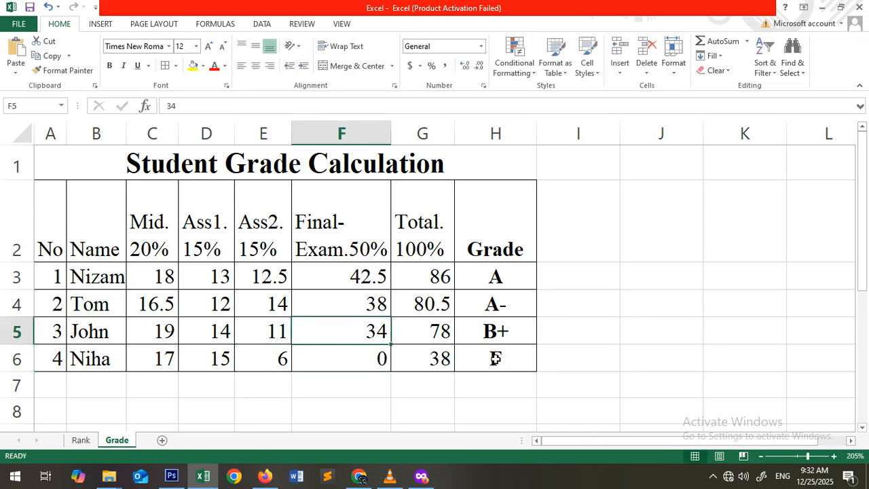
left_click(496, 358)
- Set student 4's final exam mark in F6 to 43 and the Ass2 mark in E6 to 14
left_click(378, 359)
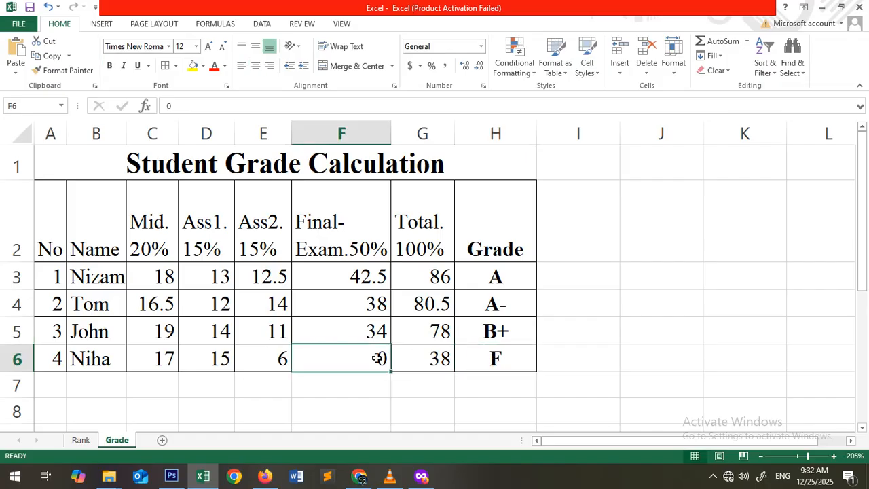
type("43")
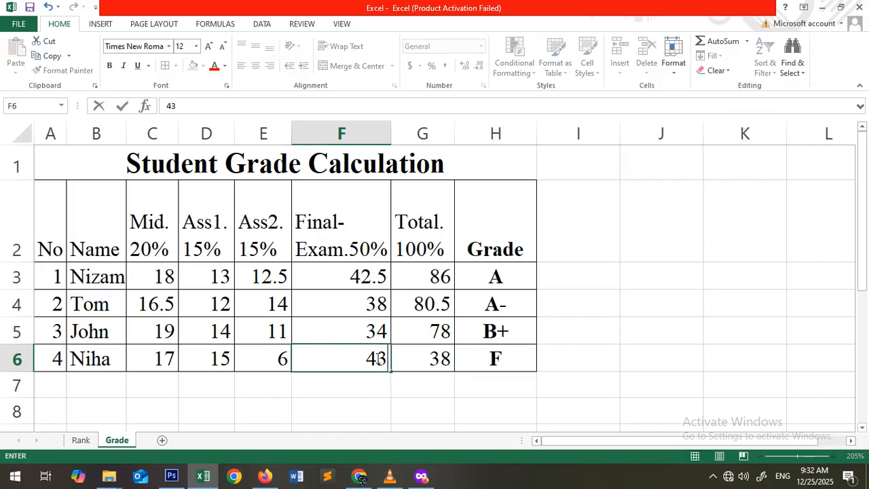
key("Return")
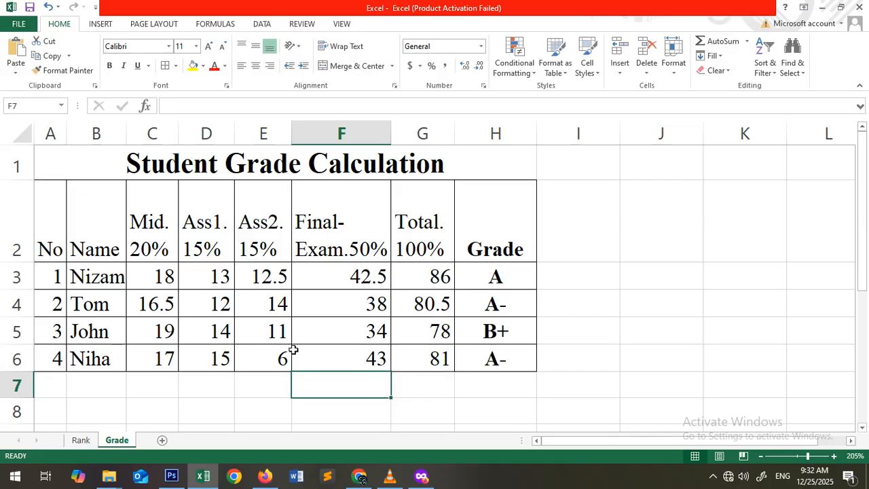
key("Up")
left_click(259, 359)
type("14")
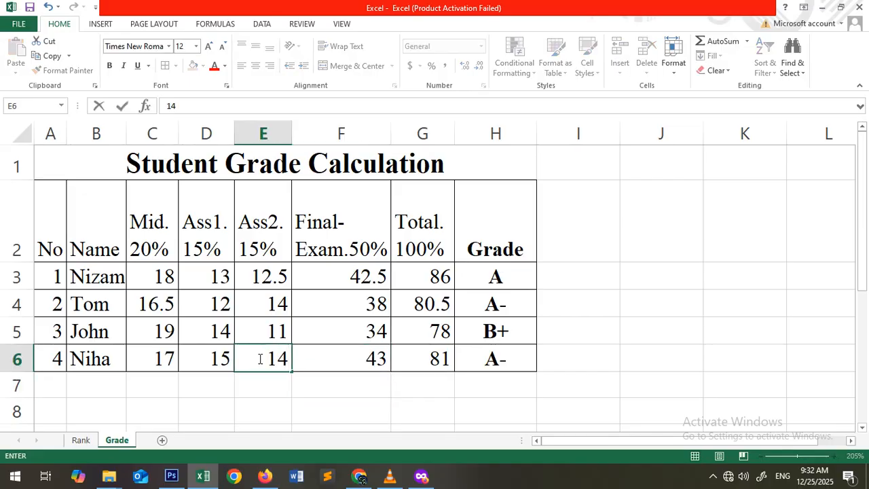
left_click(274, 310)
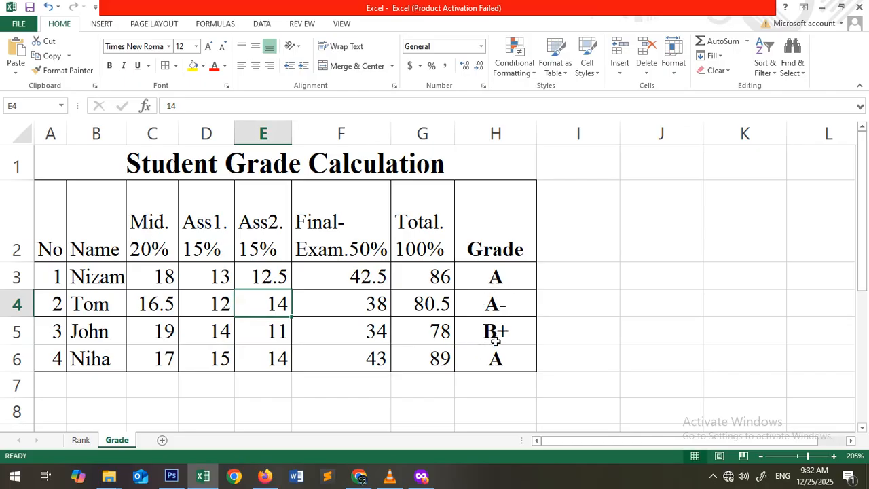
left_click(566, 283)
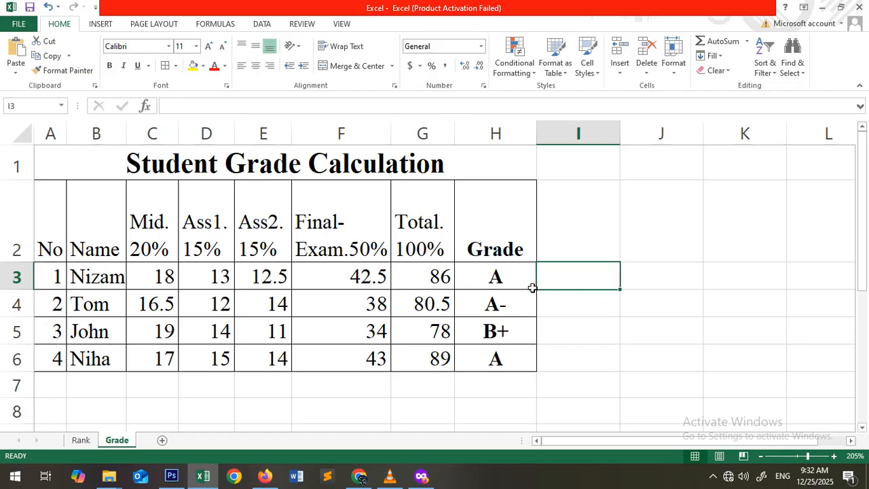
- Check the grade formula in H3, then insert an IF function in I3 and move its arguments dialog clear of row 3
left_click(482, 286)
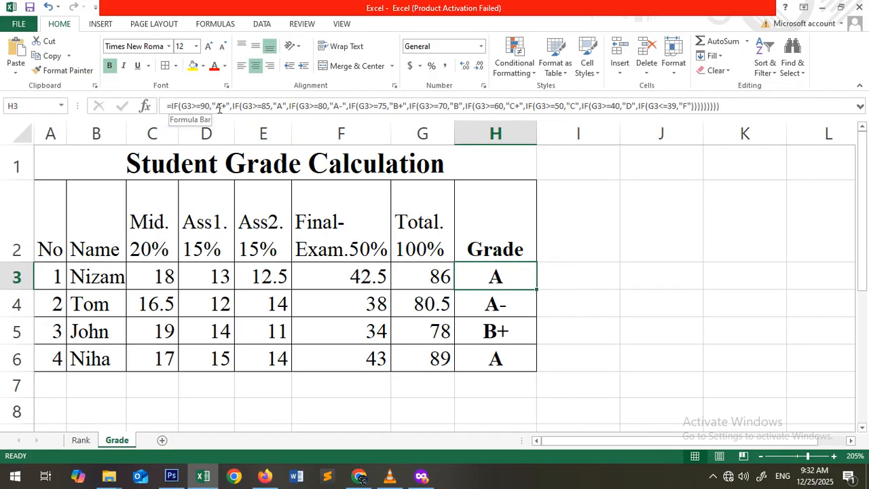
left_click(566, 271)
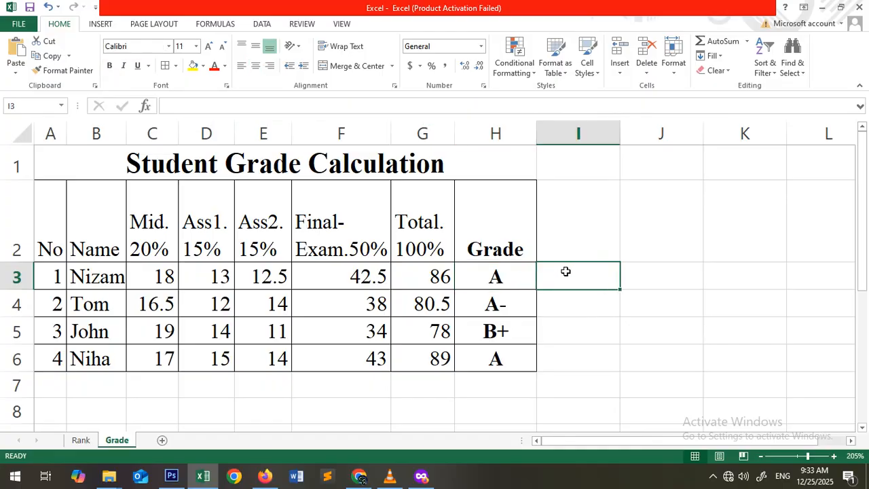
left_click(145, 107)
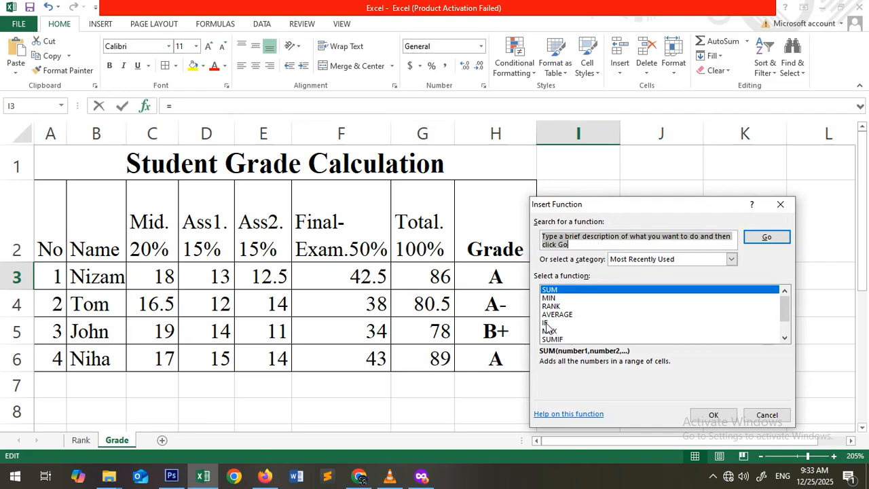
left_click(546, 323)
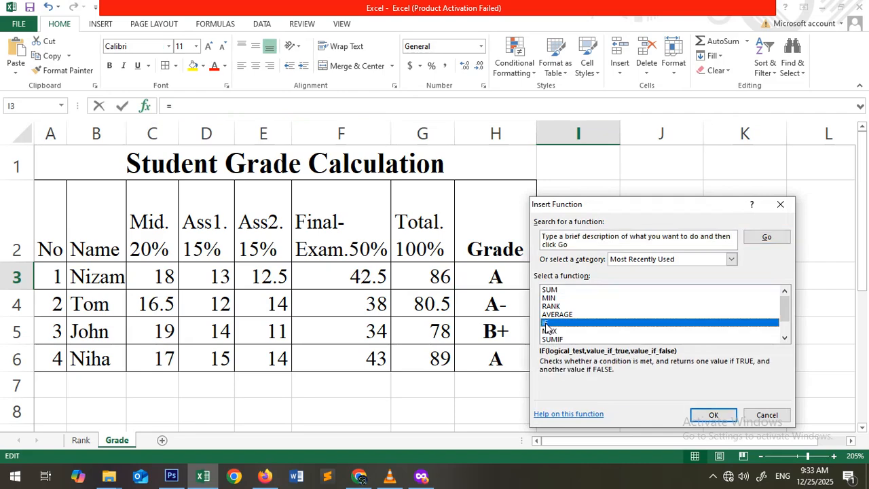
left_click(712, 415)
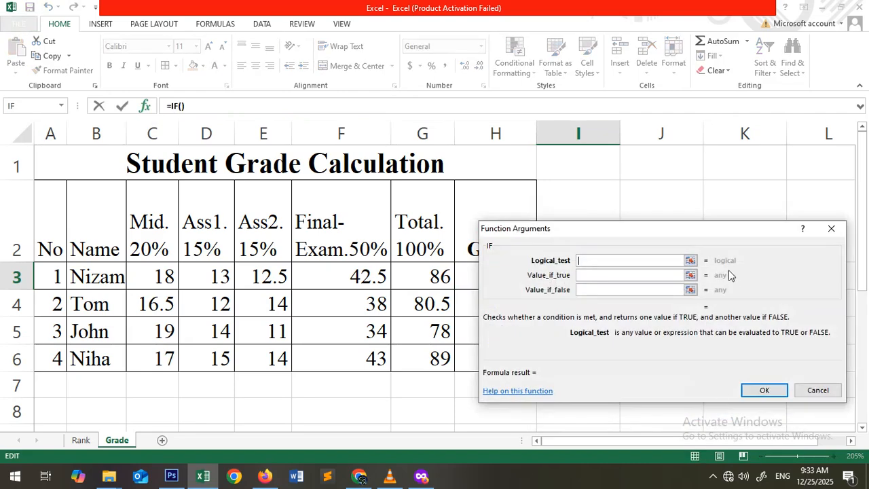
left_click_drag(700, 226, 682, 60)
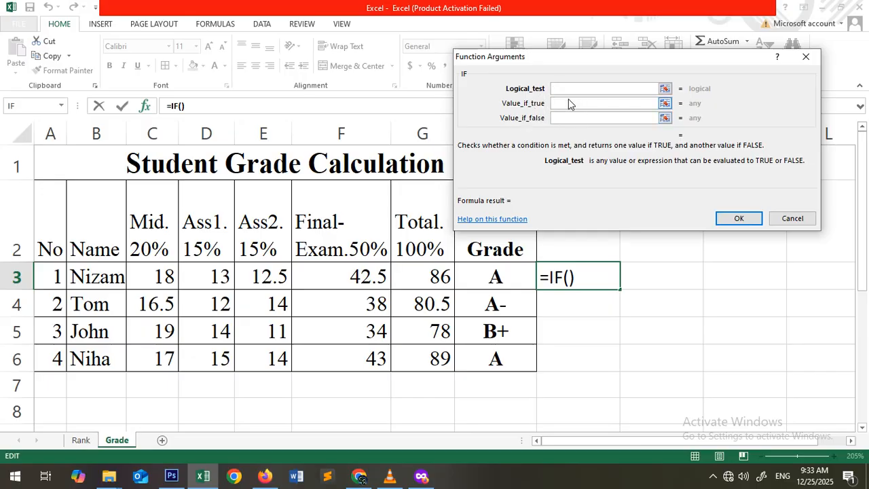
- Set the first IF in I3 to test G3>=90 and return A+ when true
left_click(426, 277)
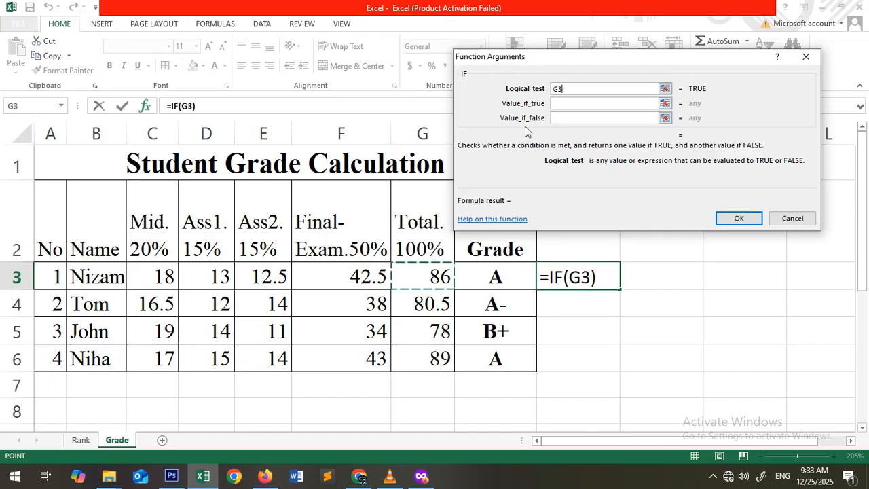
type(">=90")
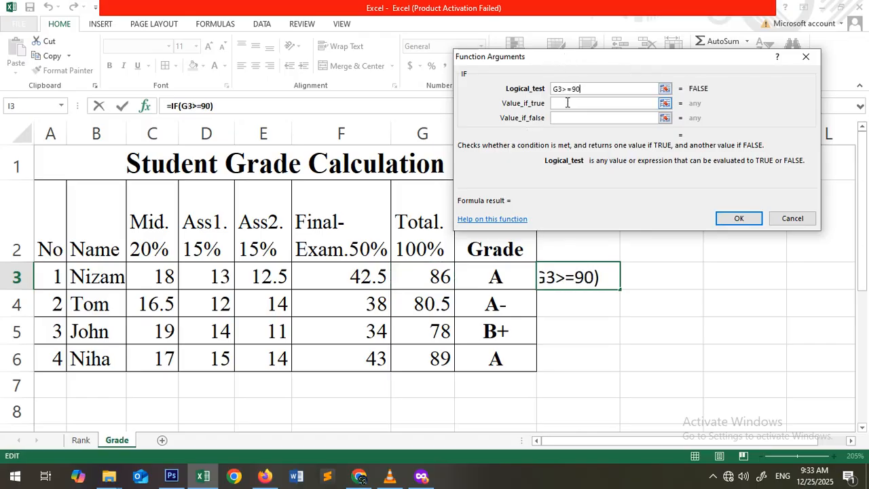
left_click(567, 104)
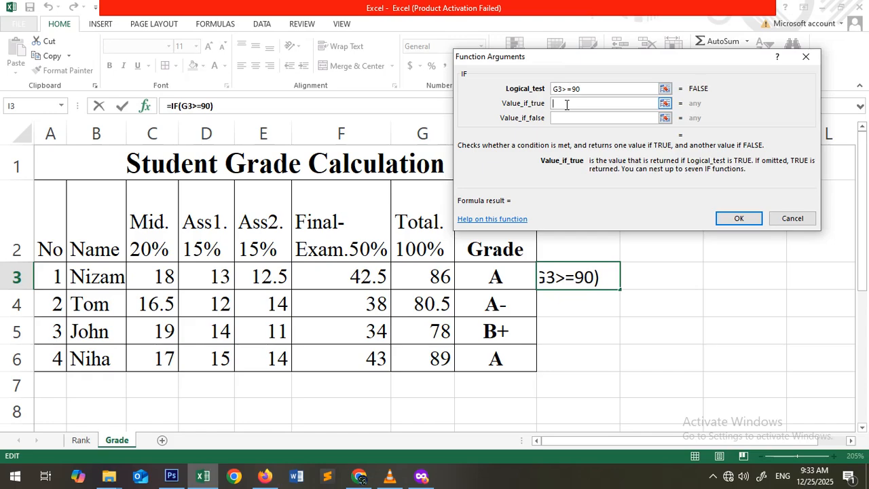
type("A+")
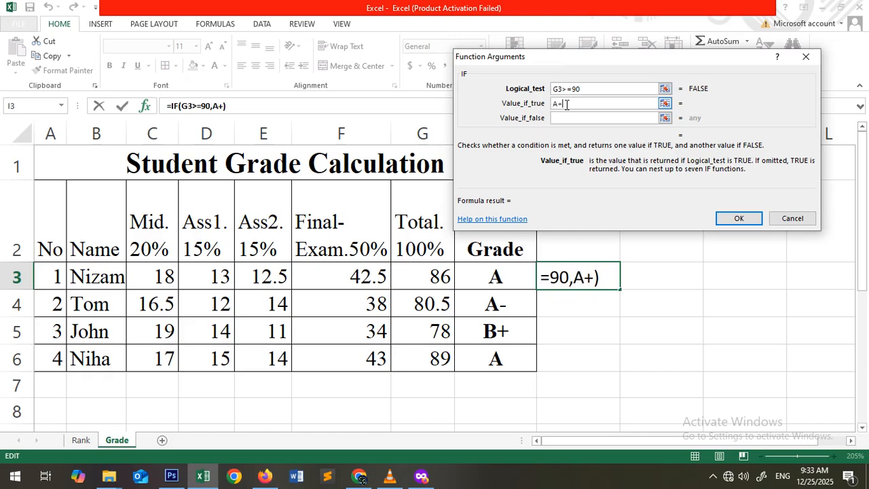
left_click(564, 119)
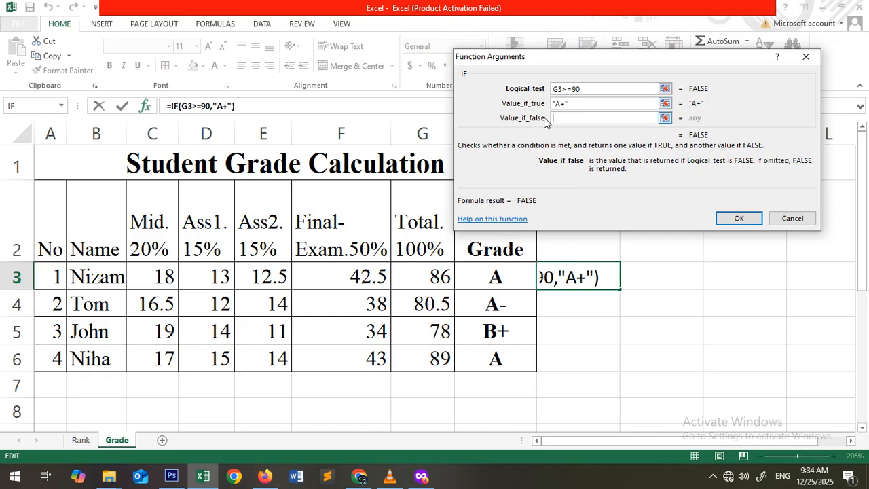
- Nest a second IF as the false value, testing G3>=85 and returning A when true
left_click(21, 107)
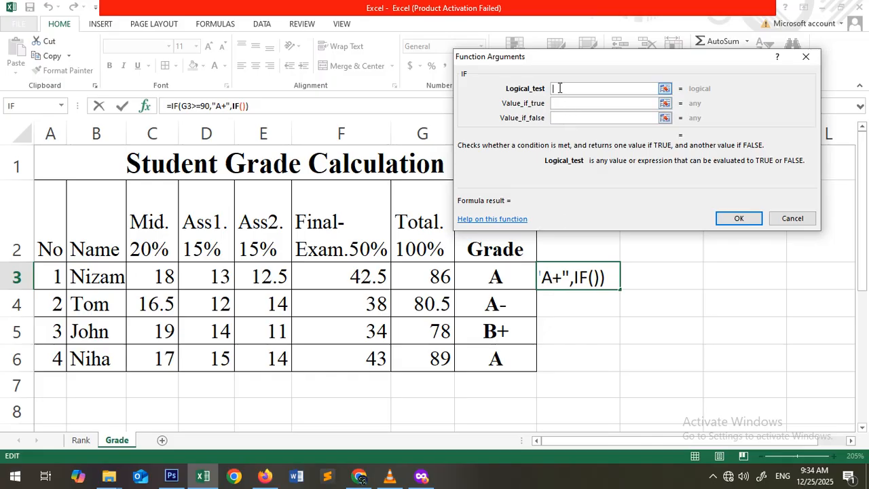
left_click(428, 270)
type(">")
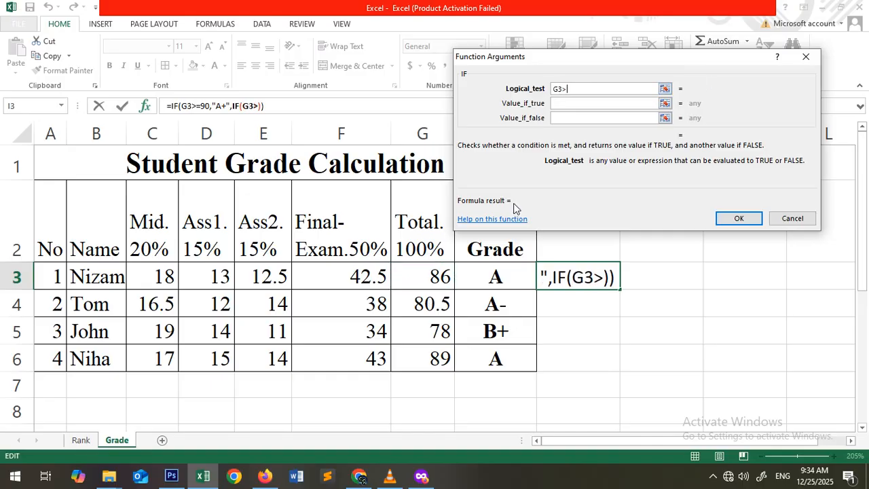
type("=85")
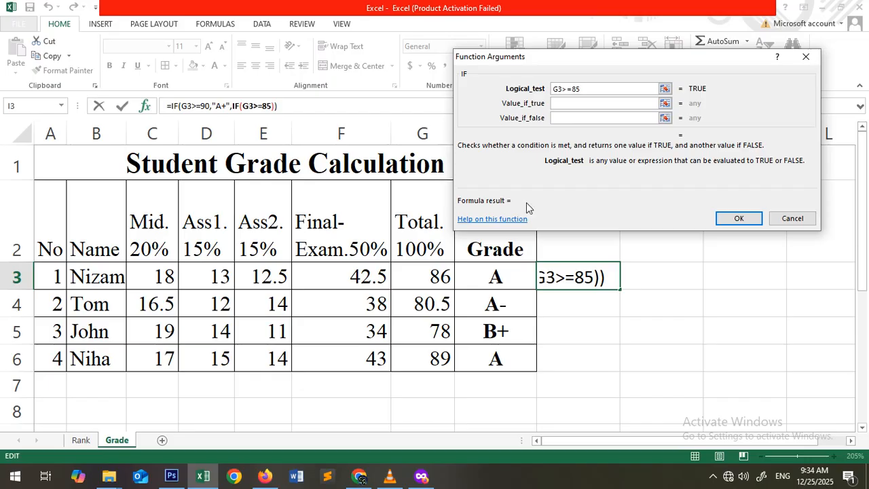
left_click(573, 104)
left_click(572, 103)
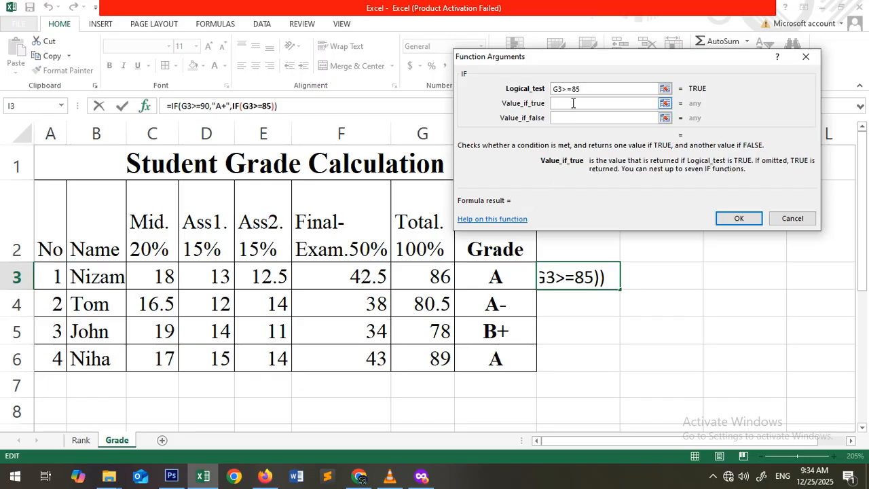
type("A")
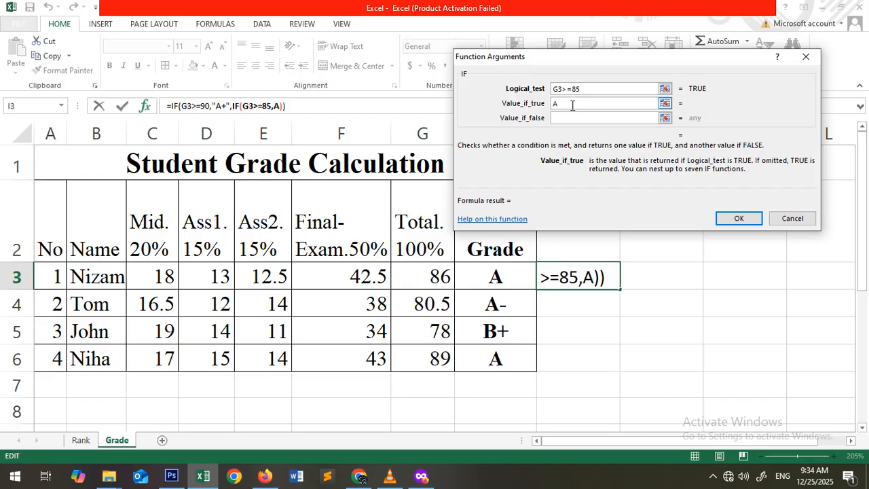
left_click(564, 117)
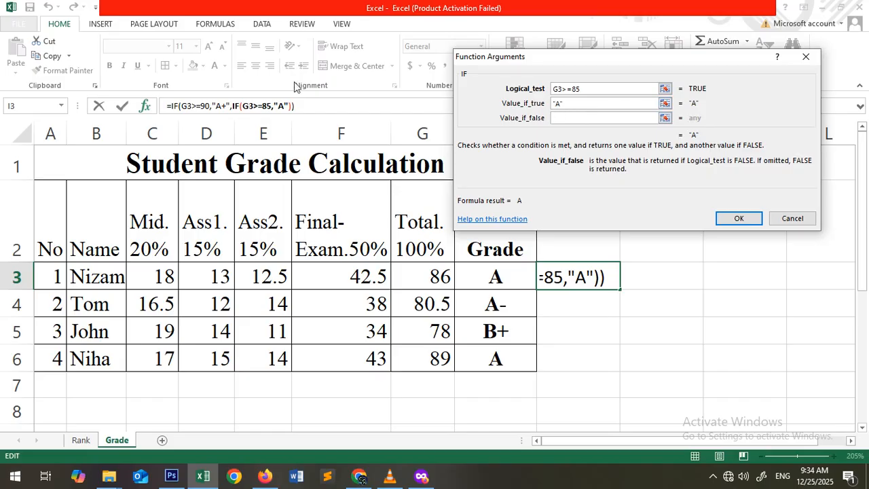
- Nest a third IF as the false value, testing G3>=80 and returning A- when true
left_click(28, 107)
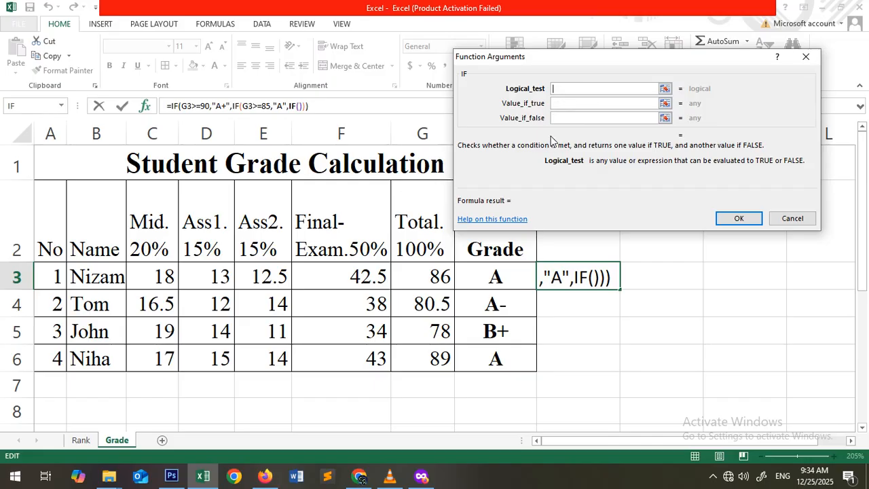
left_click(431, 276)
type(">=")
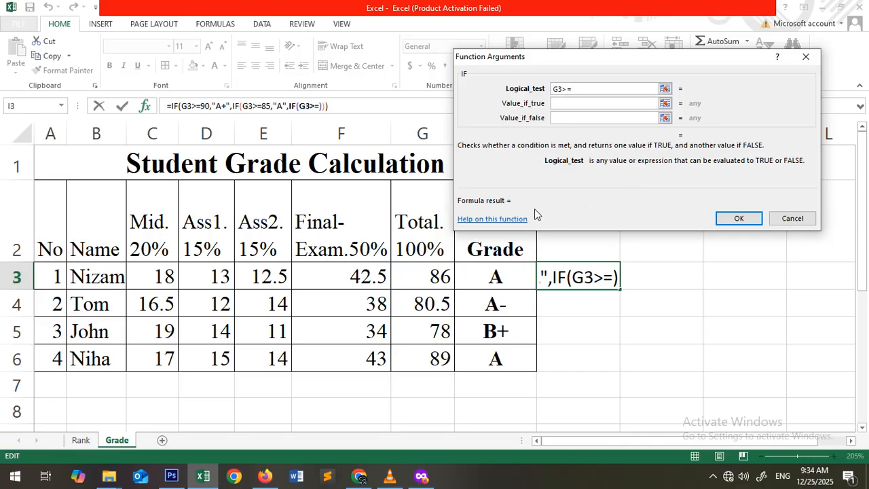
type("80")
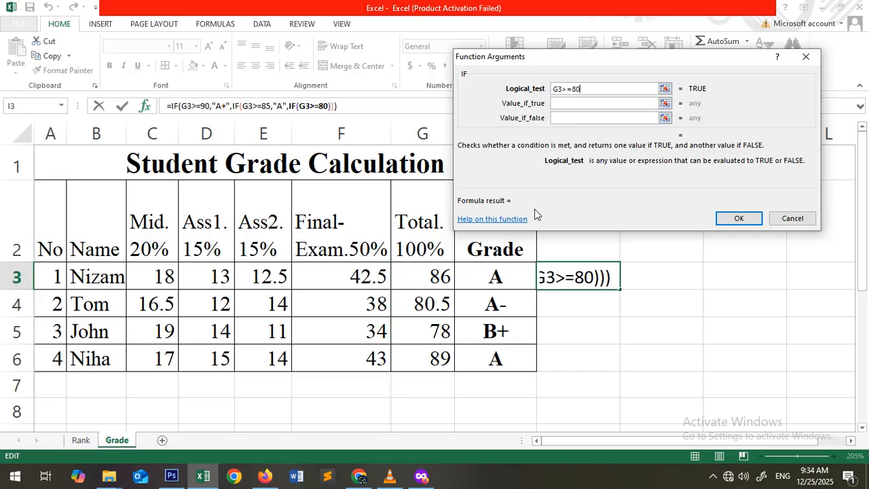
left_click(566, 103)
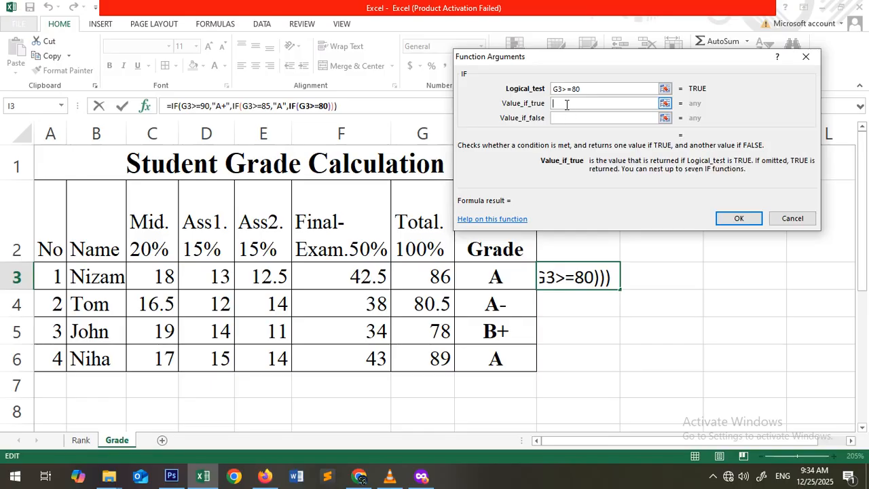
type("A-")
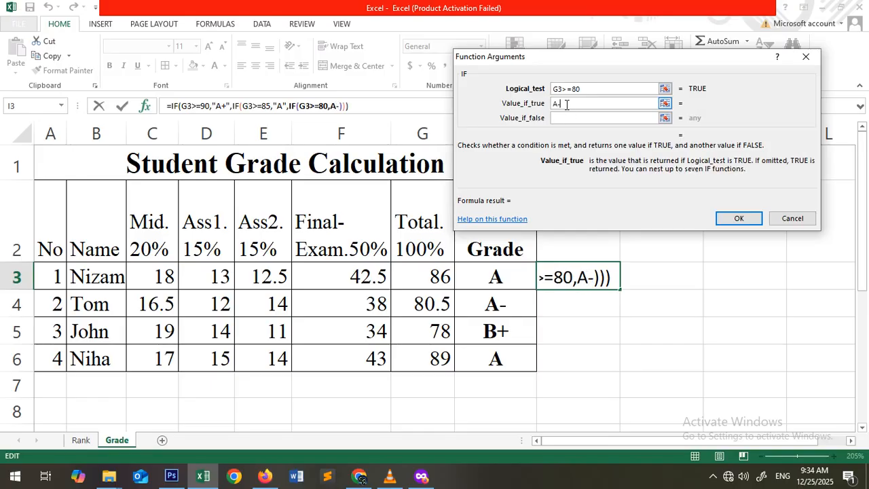
left_click(571, 118)
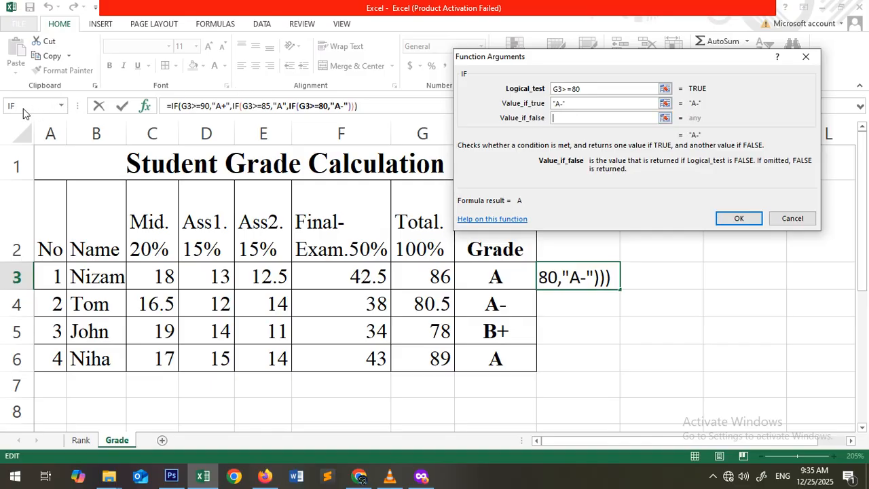
- Nest a fourth IF as the false value, testing G3>=75 and returning B+ when true
left_click(23, 108)
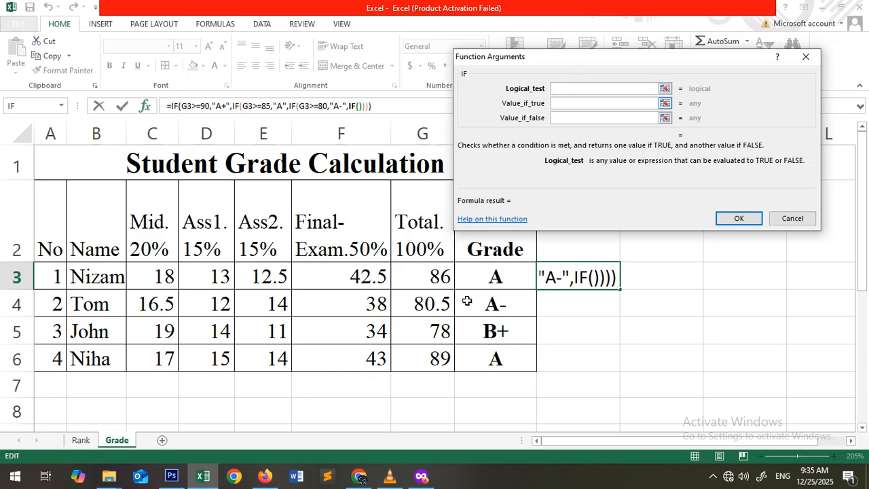
left_click(423, 276)
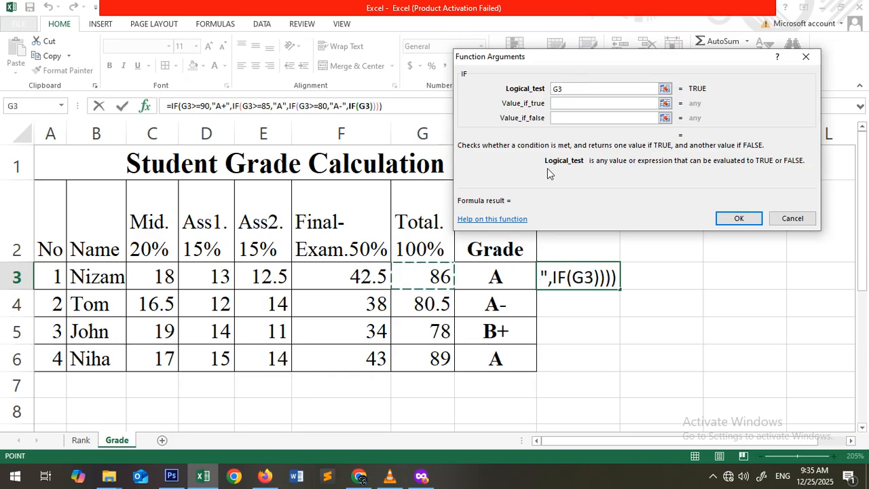
type(">=")
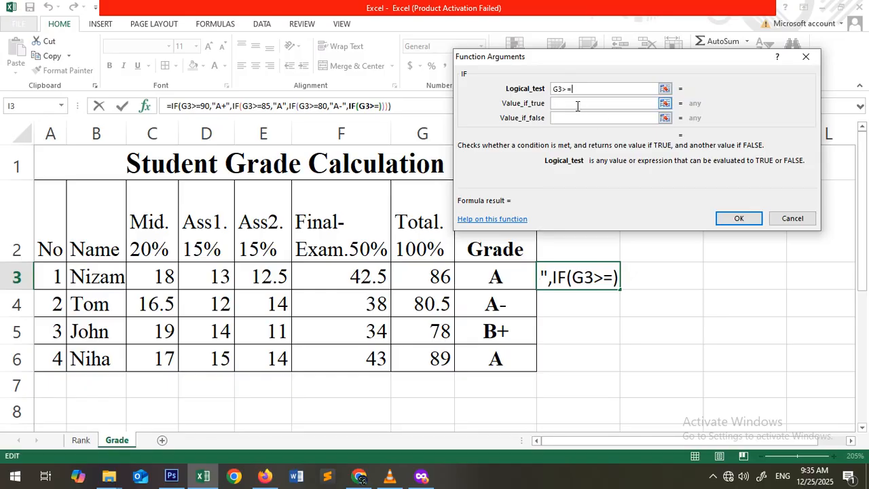
type("75")
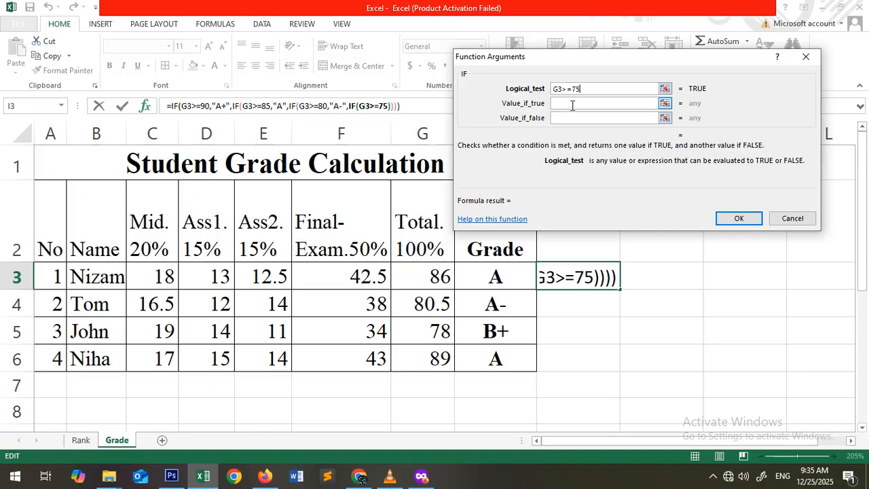
left_click(572, 105)
type("B+")
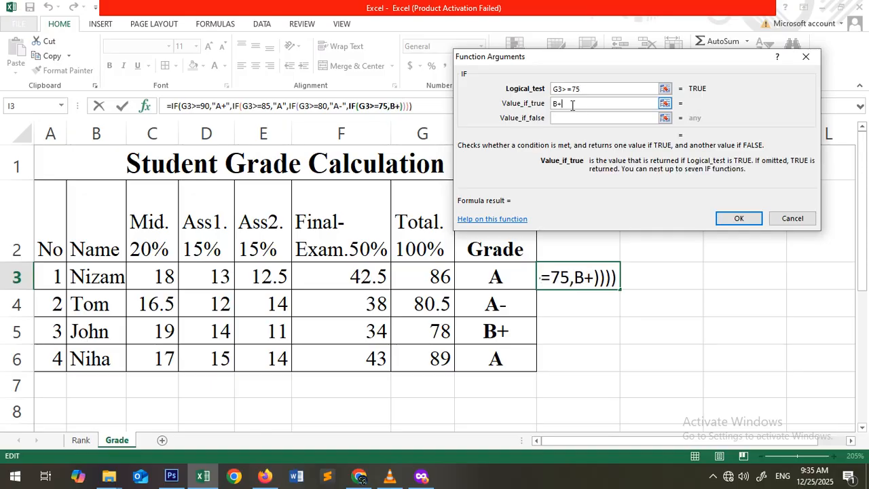
left_click(572, 118)
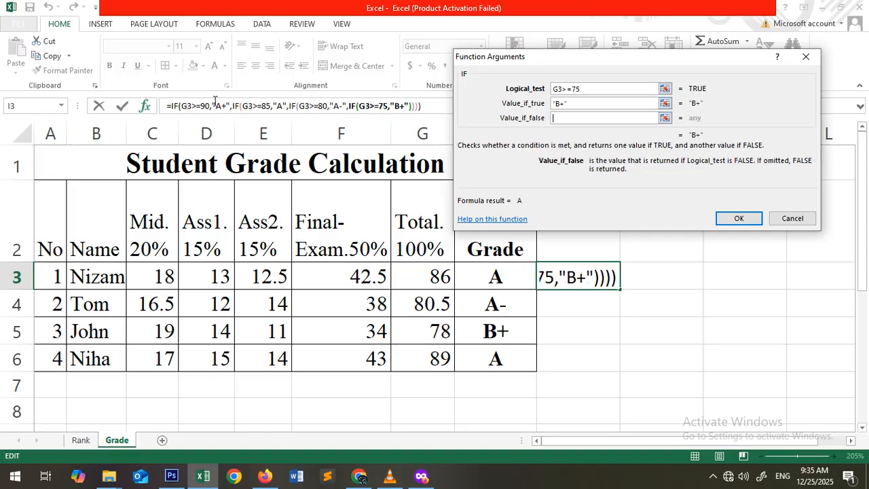
- Nest a fifth IF as the false value, testing G3>=70 and returning B when true
left_click(33, 106)
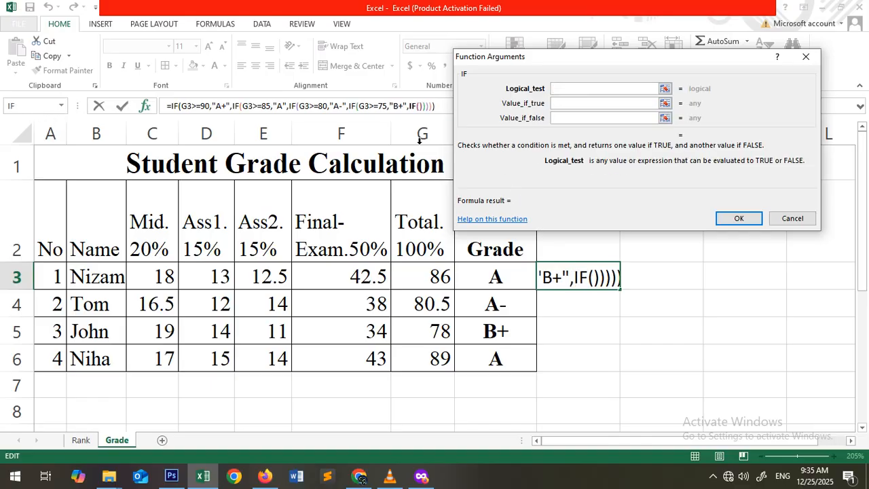
left_click(426, 281)
type(">")
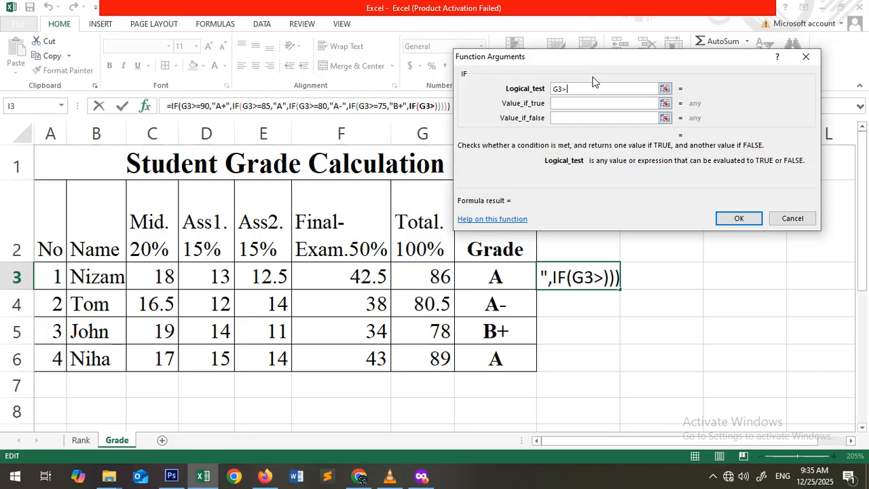
type("=70")
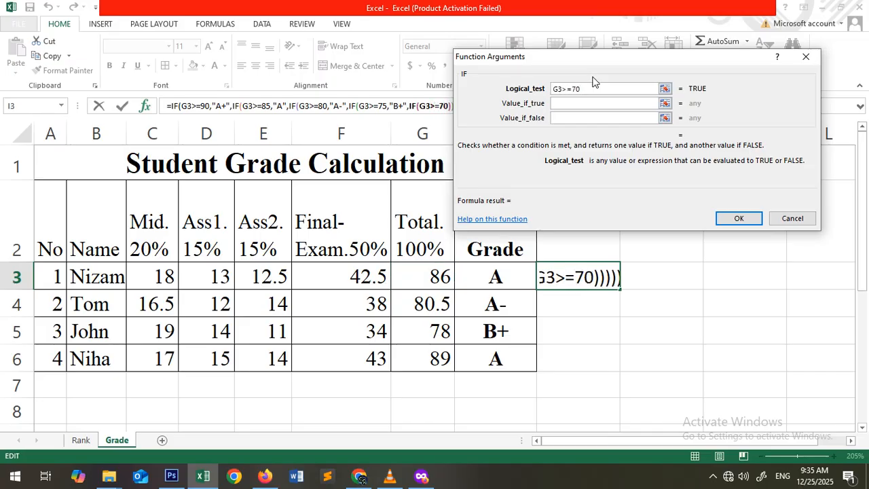
left_click(583, 102)
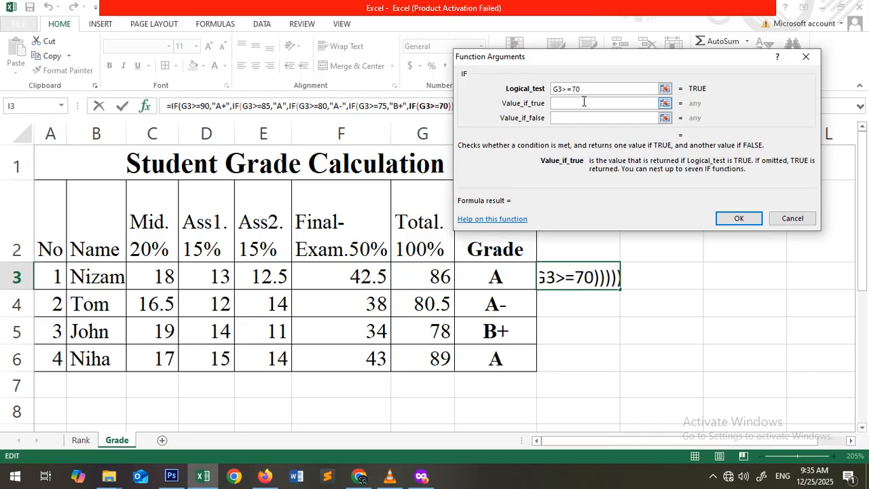
type("B")
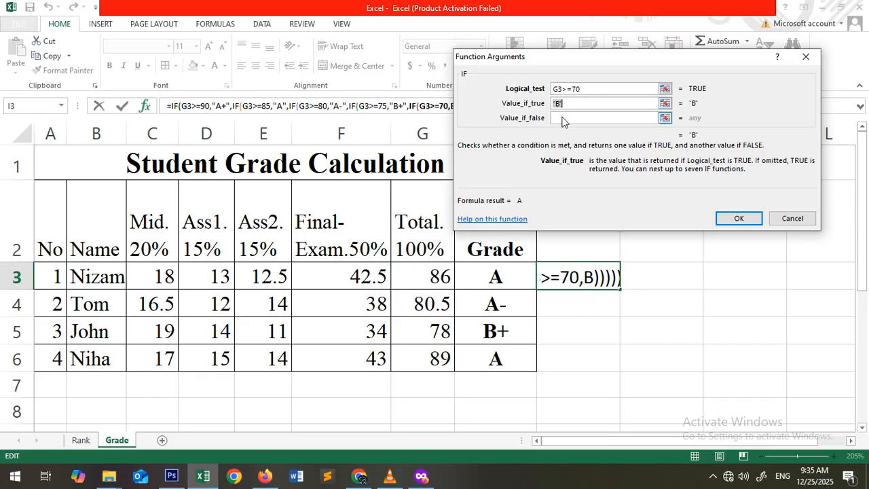
left_click(562, 119)
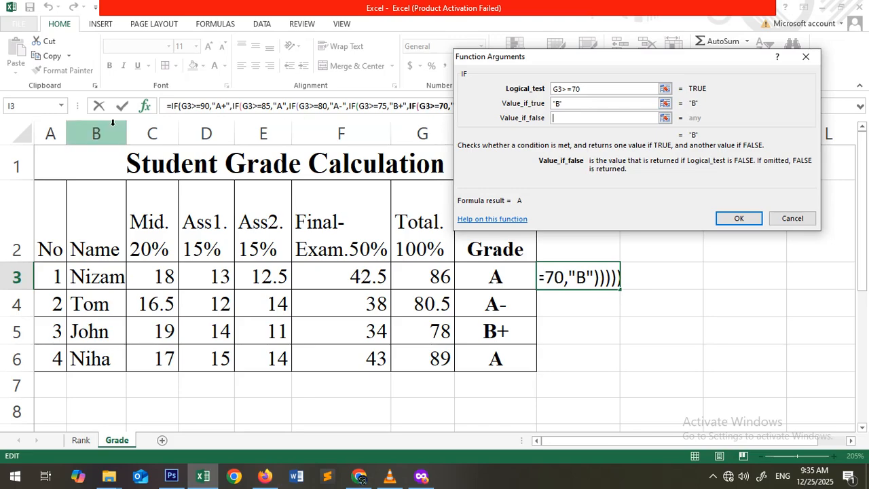
- Nest a sixth IF as the false value, testing G3>=65 and returning B- when true
left_click(25, 106)
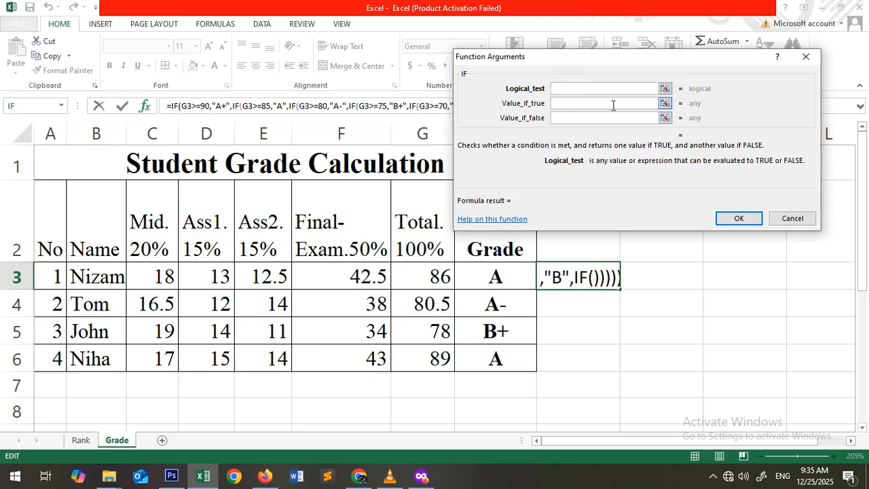
left_click(424, 277)
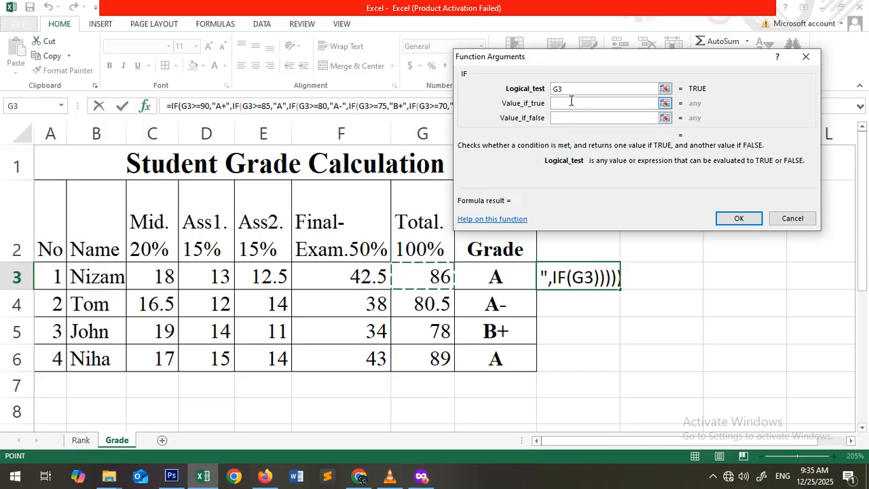
type(">=")
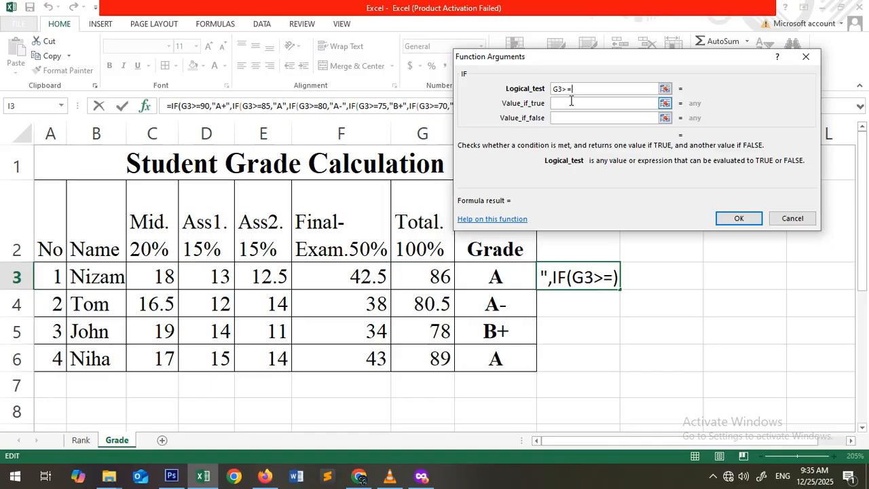
type("65")
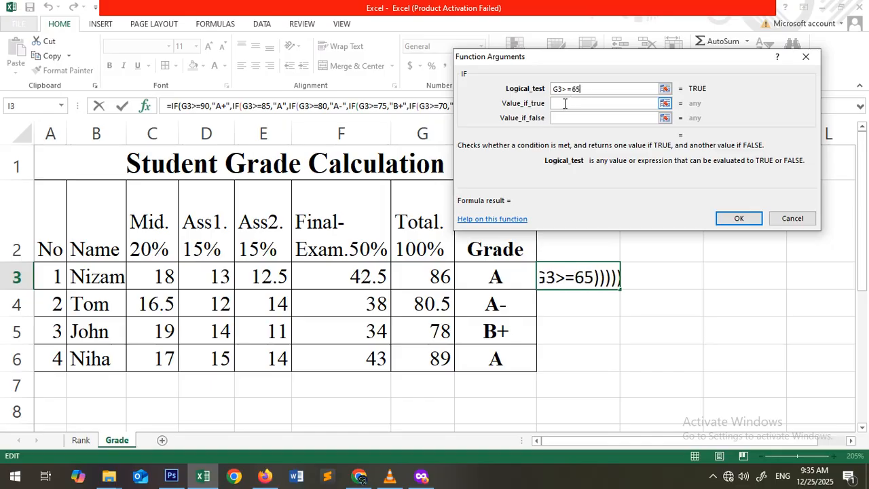
left_click(565, 103)
type("B")
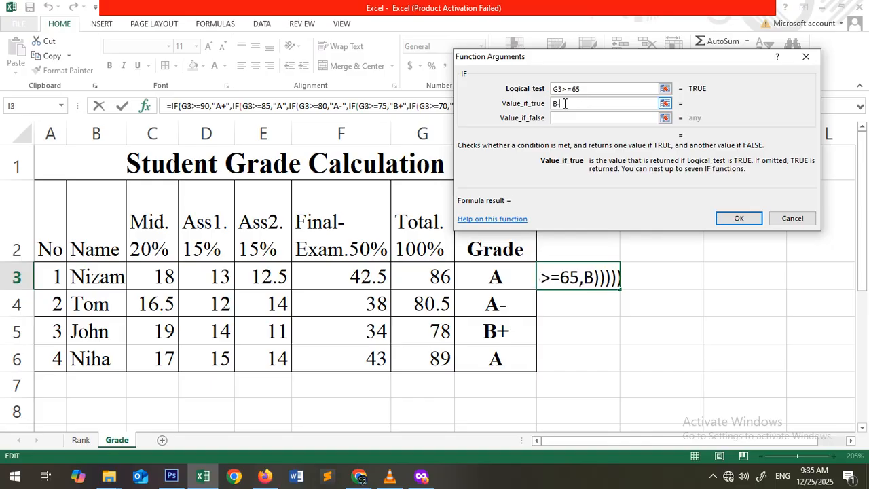
type("-")
left_click(564, 116)
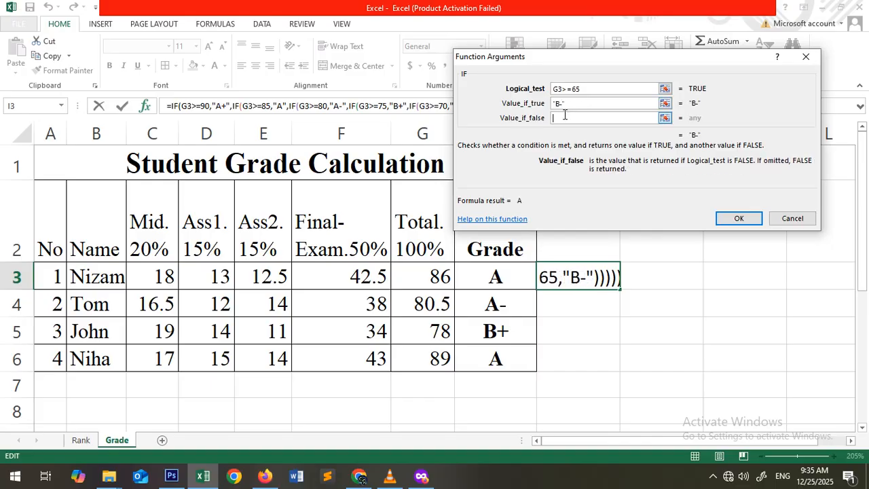
- Nest a seventh IF as the false value, testing G3>=60 and returning C+ when true
left_click_drag(613, 62, 625, 60)
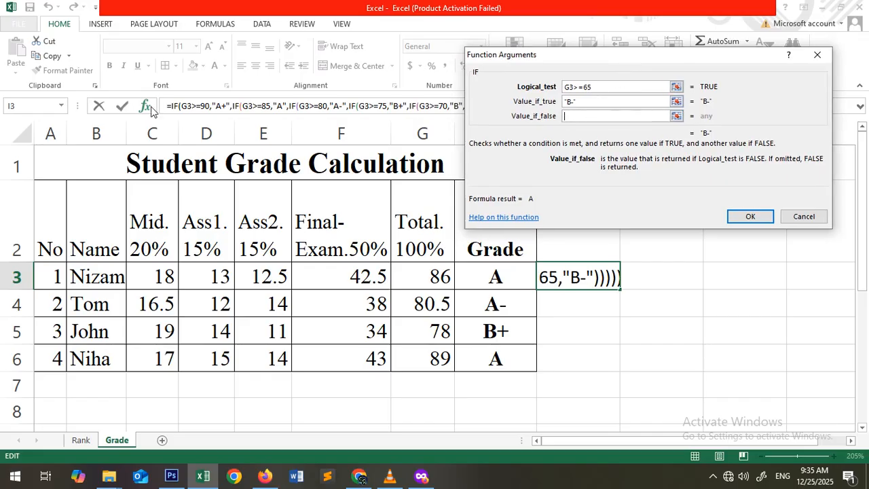
left_click(19, 107)
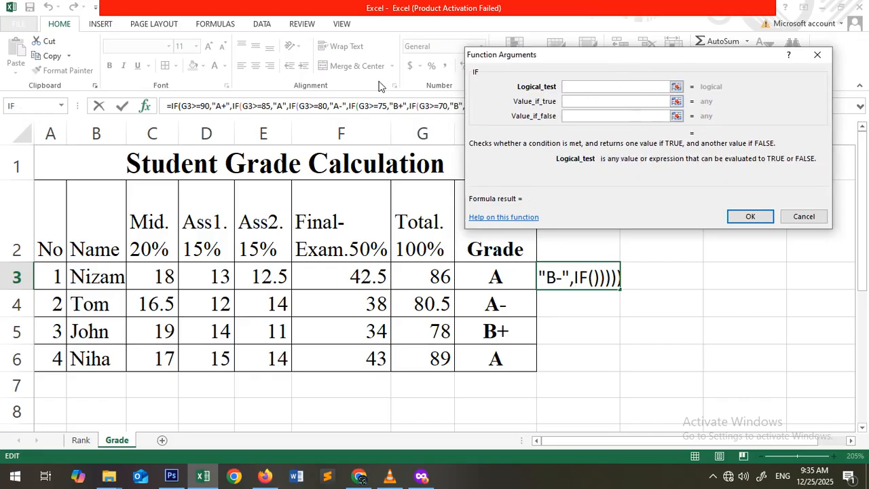
left_click(433, 273)
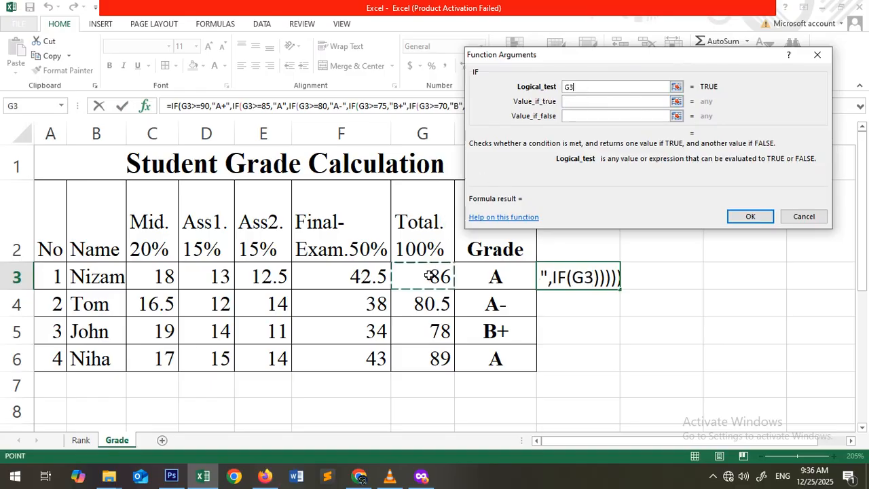
left_click(587, 87)
type(">")
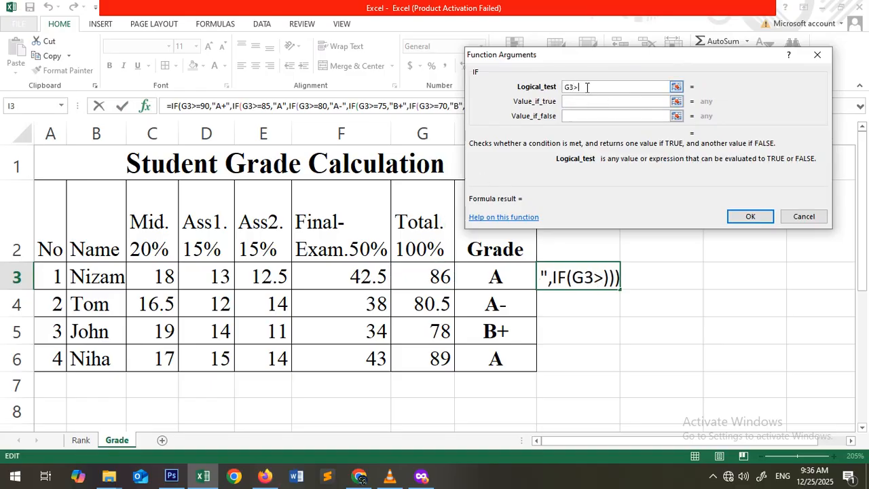
type("=60")
left_click(584, 101)
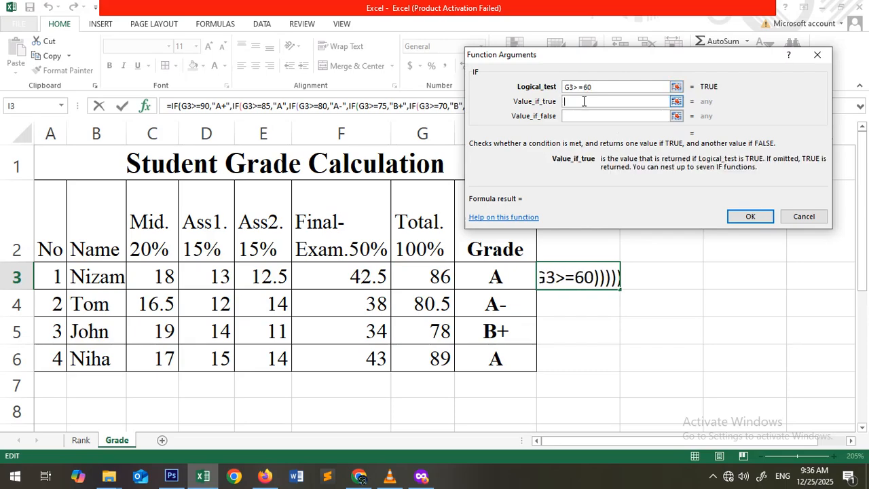
type("C+")
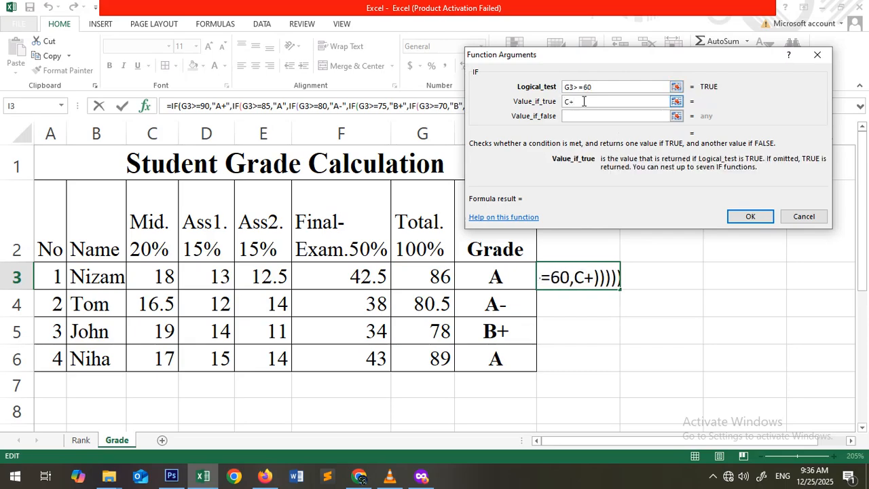
left_click(581, 115)
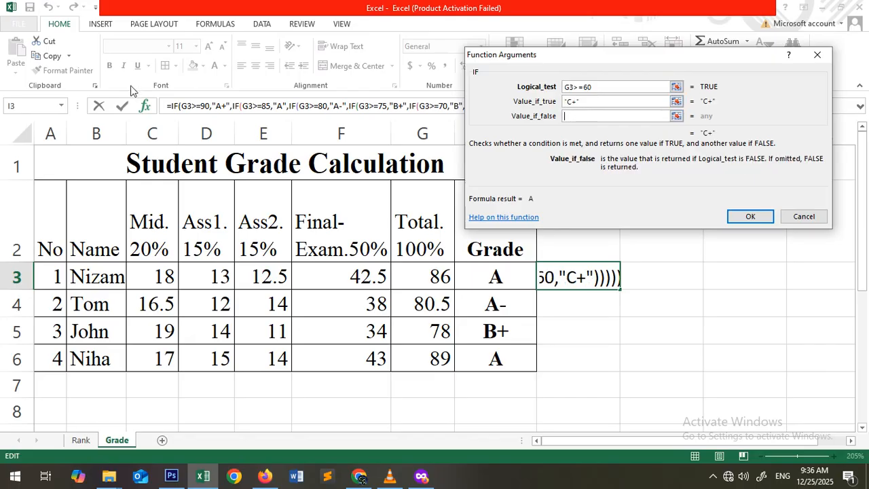
- Nest an eighth IF as the false value, testing G3>=50 and returning C when true
left_click(29, 106)
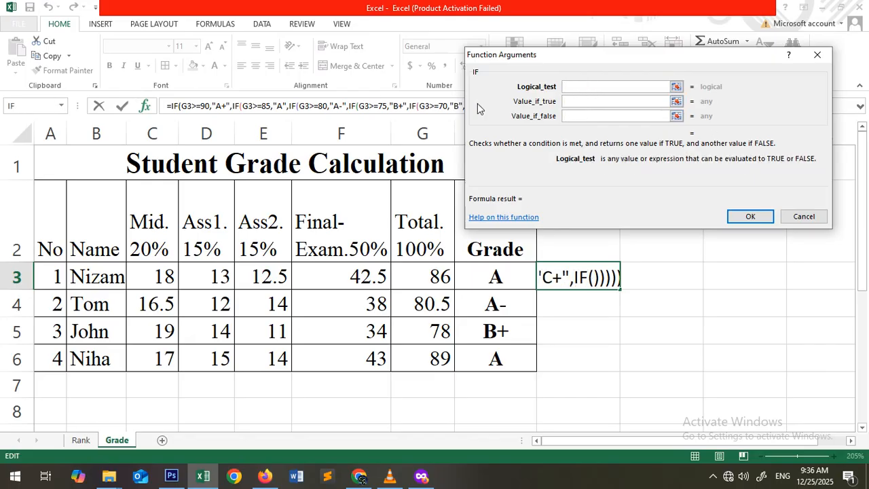
left_click(417, 279)
type(">=")
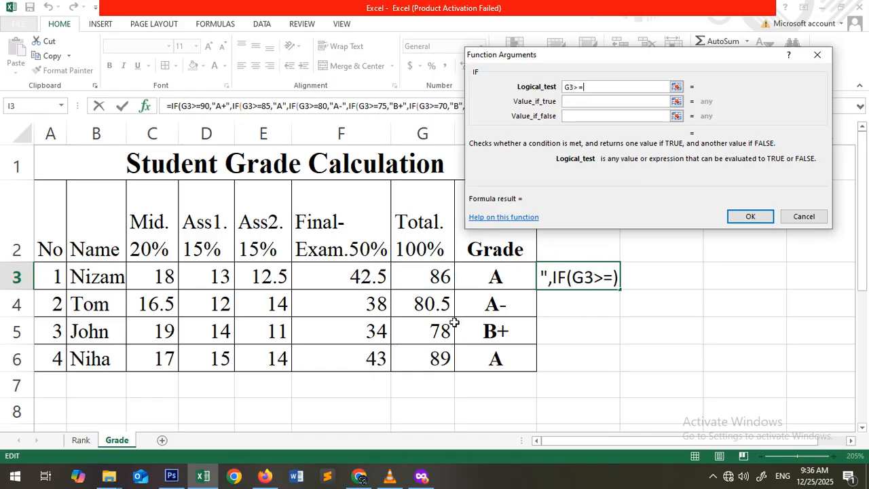
type("50")
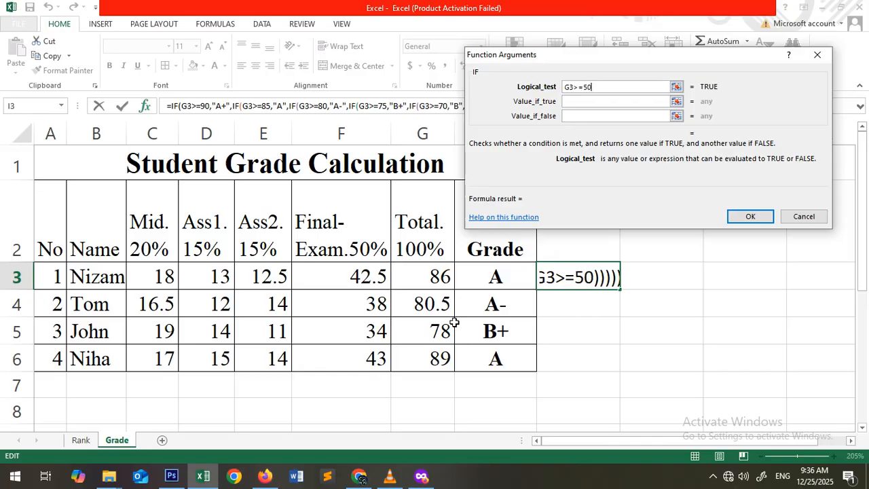
left_click(580, 102)
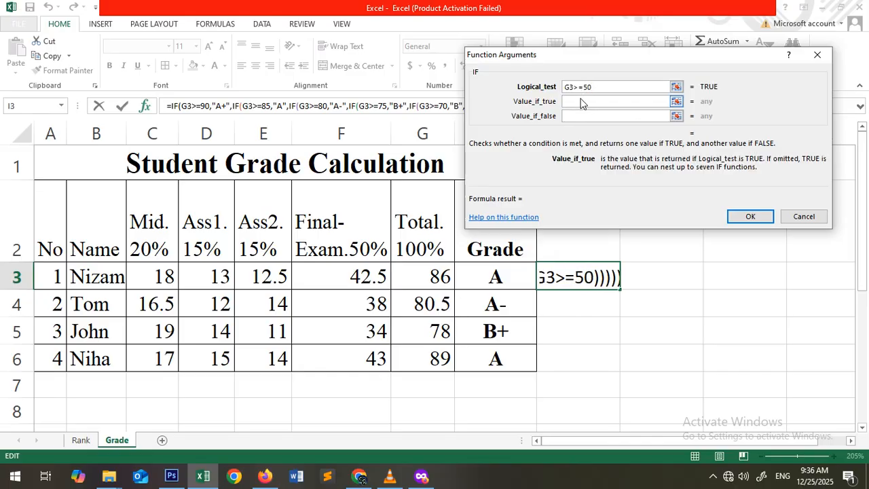
type("C")
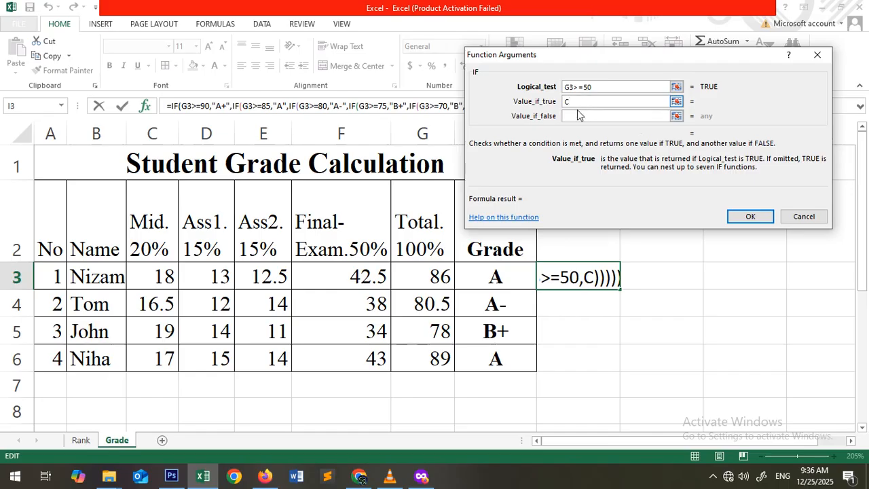
left_click(575, 116)
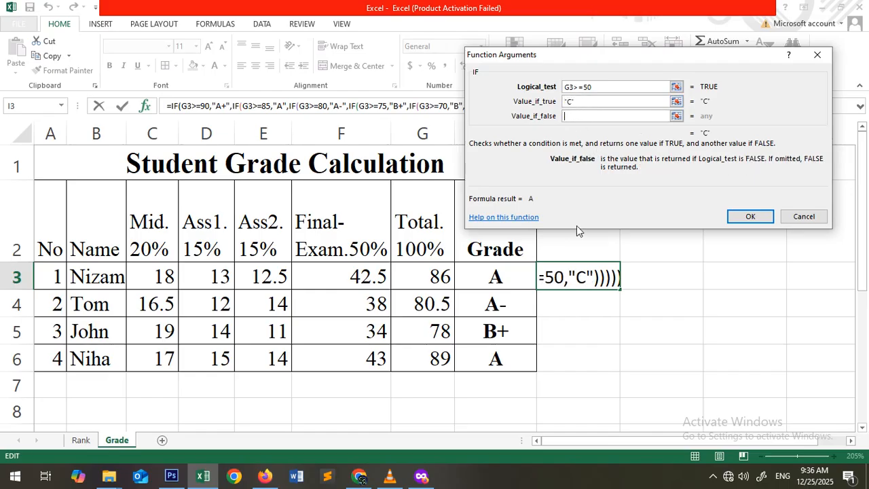
- Nest a ninth IF as the false value, testing G3>=45 and returning C- when true
left_click(16, 109)
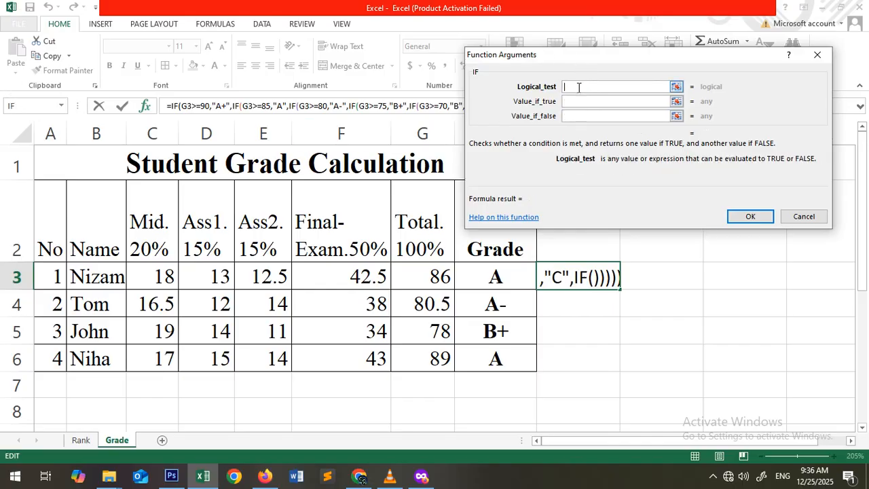
left_click(418, 278)
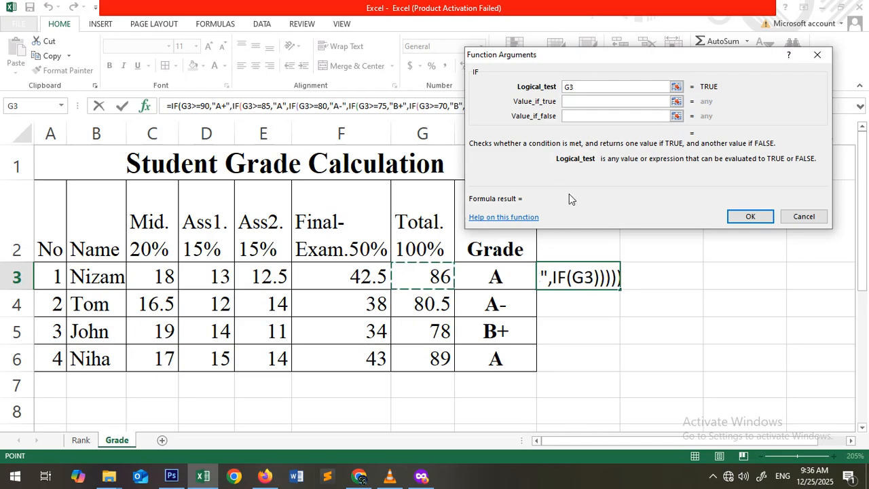
type(">=4")
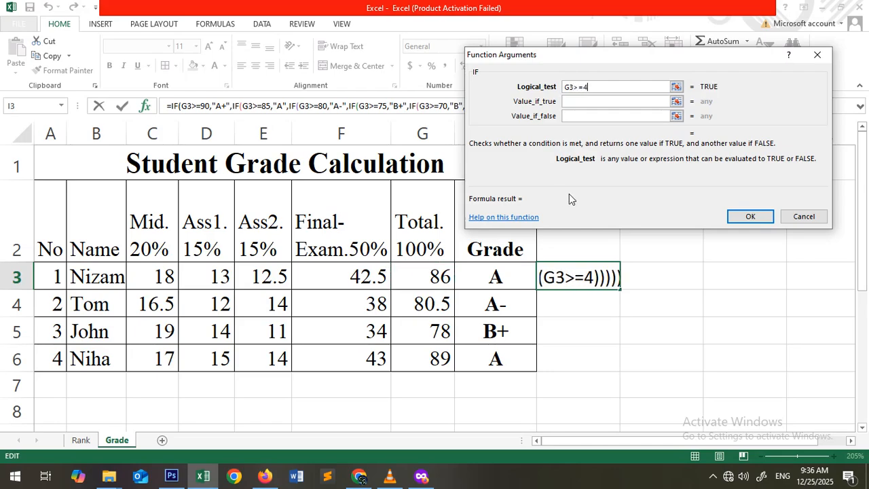
type("5")
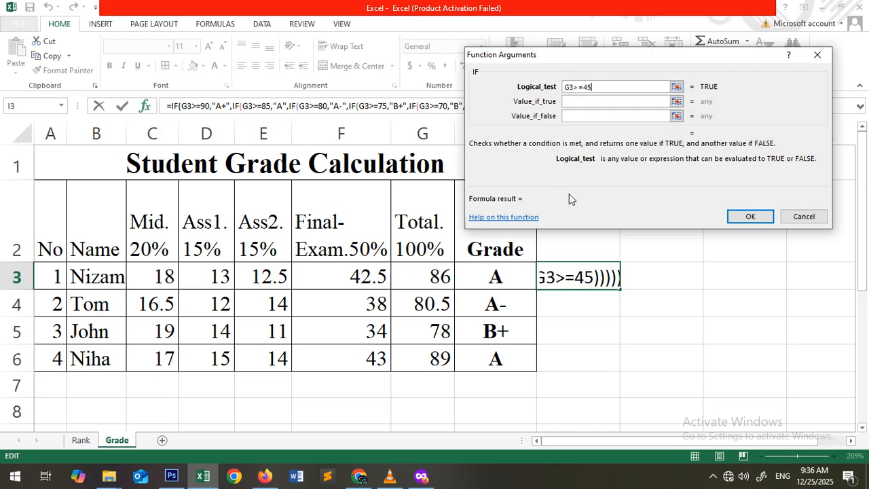
left_click(578, 100)
type("C")
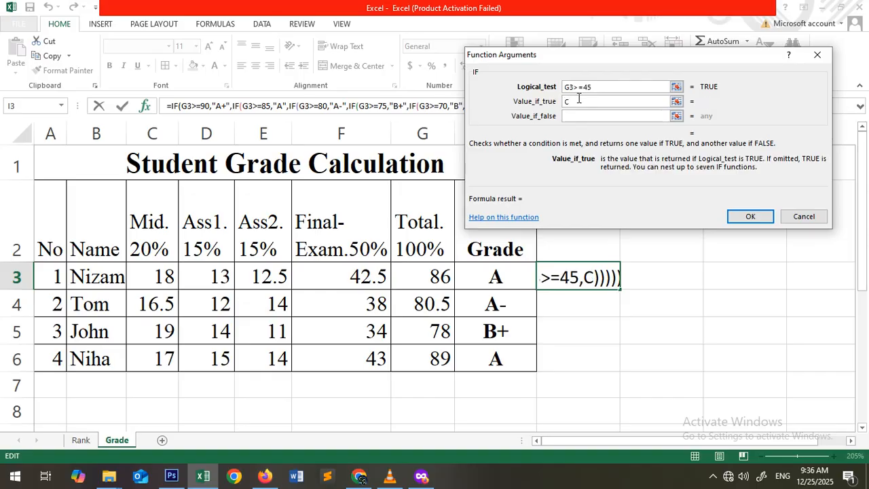
type("-")
left_click(577, 116)
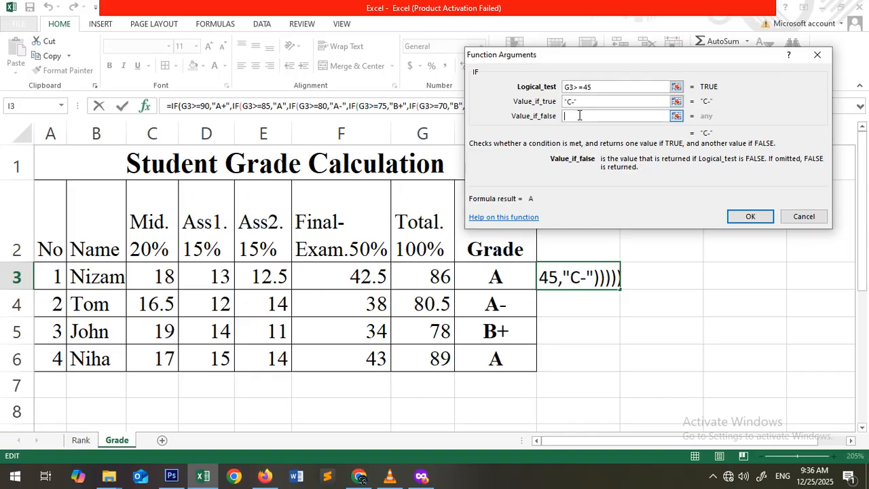
- Nest a tenth IF as the false value, testing G3>=40 and returning D when true
left_click(17, 109)
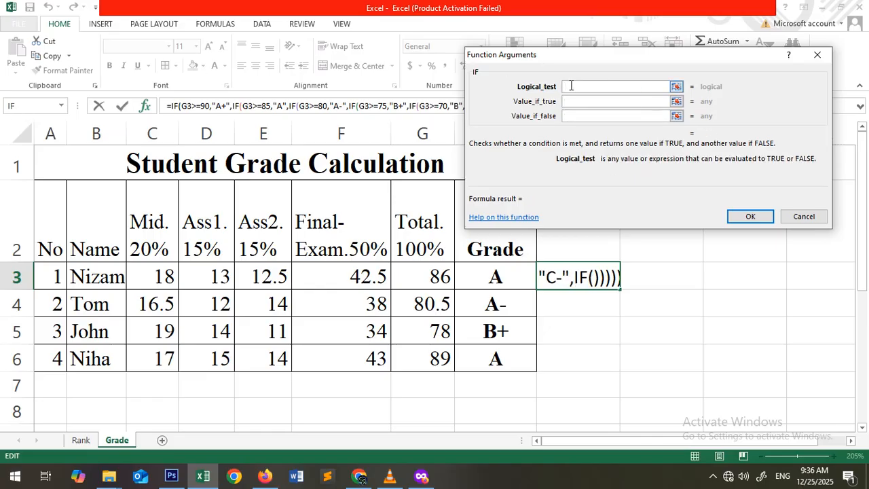
left_click(424, 278)
type(">")
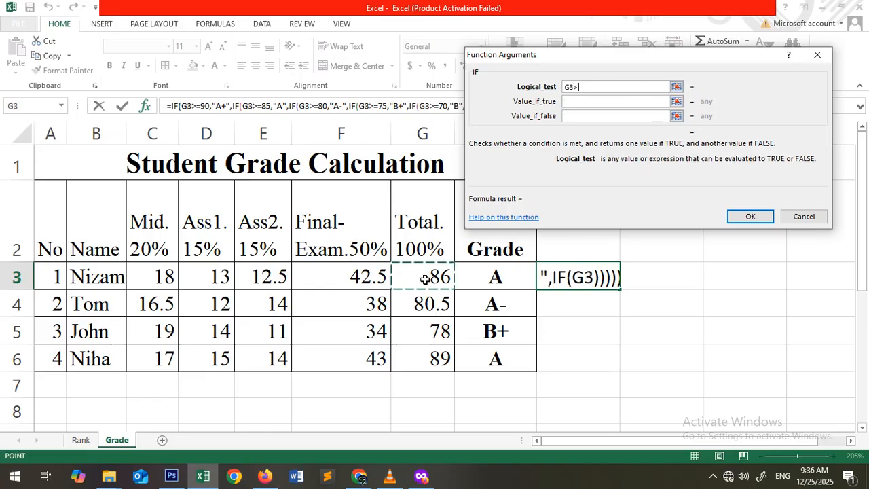
type("=")
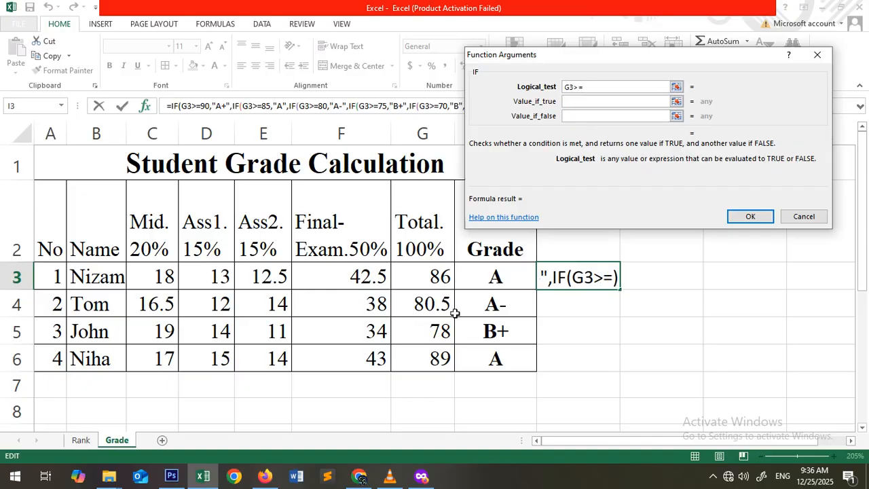
type("40")
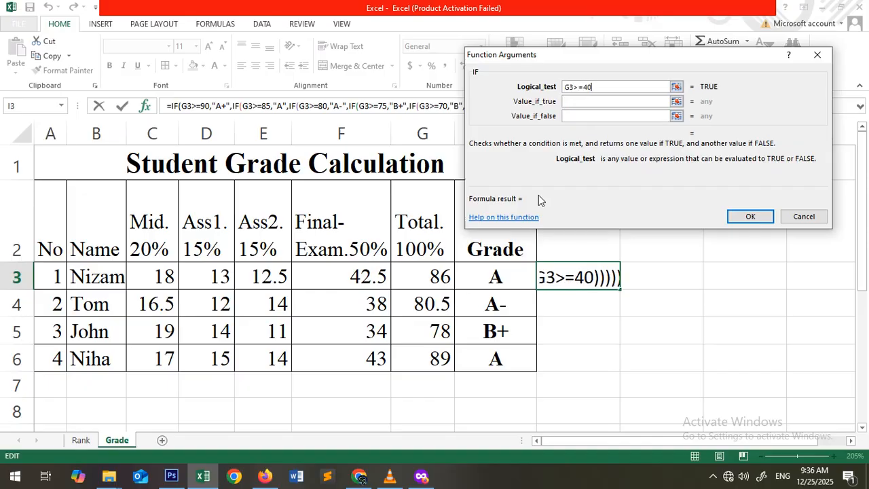
left_click(571, 101)
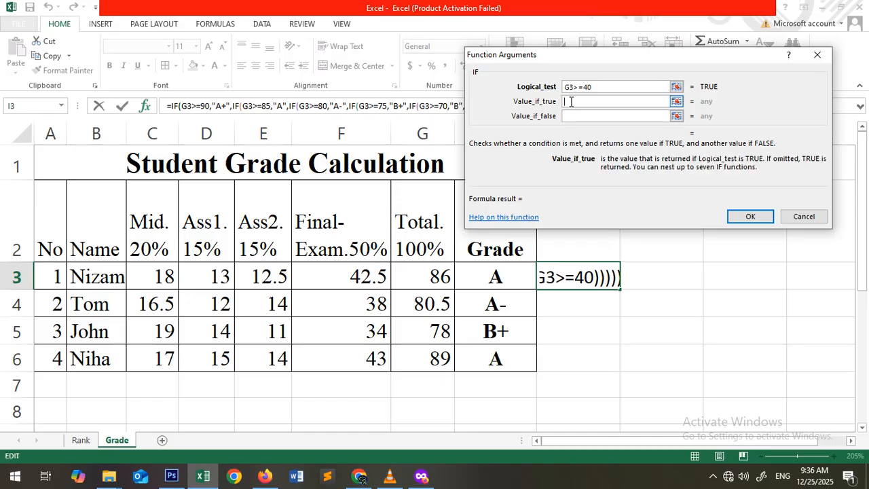
type("D")
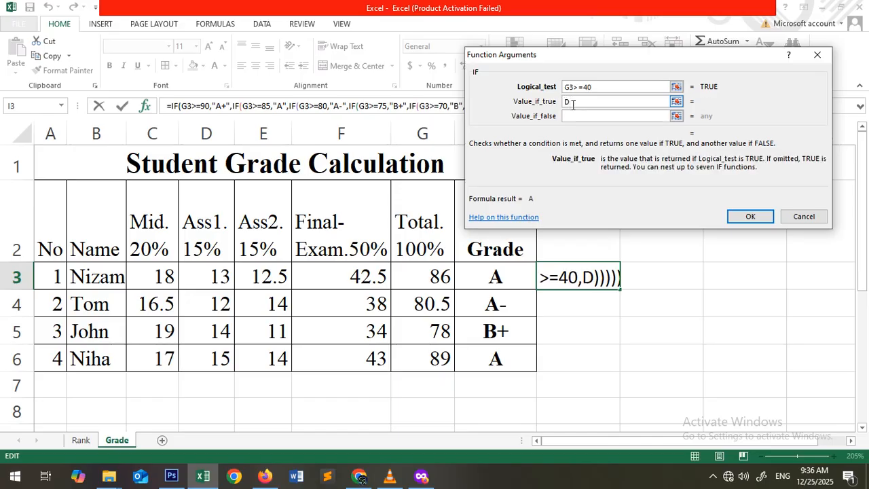
left_click(576, 116)
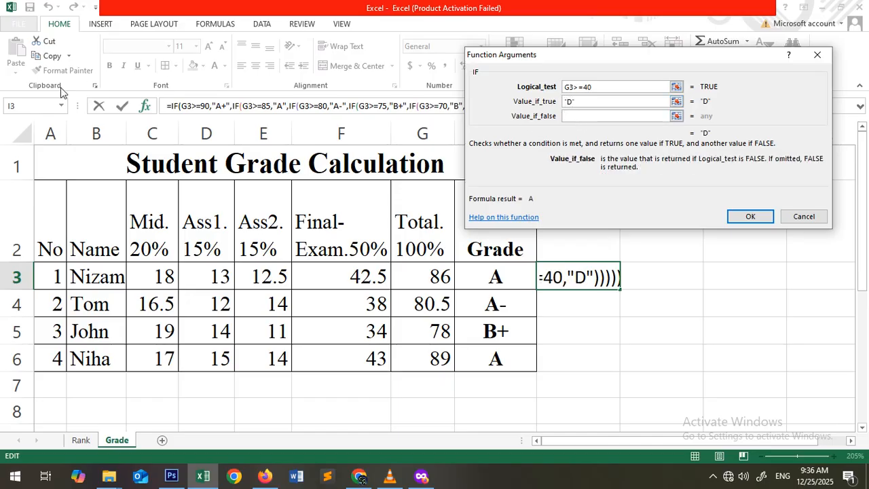
- Nest an eleventh IF as the false value, testing G3<=39 and returning F when true, and commit the completed formula in I3
left_click(28, 105)
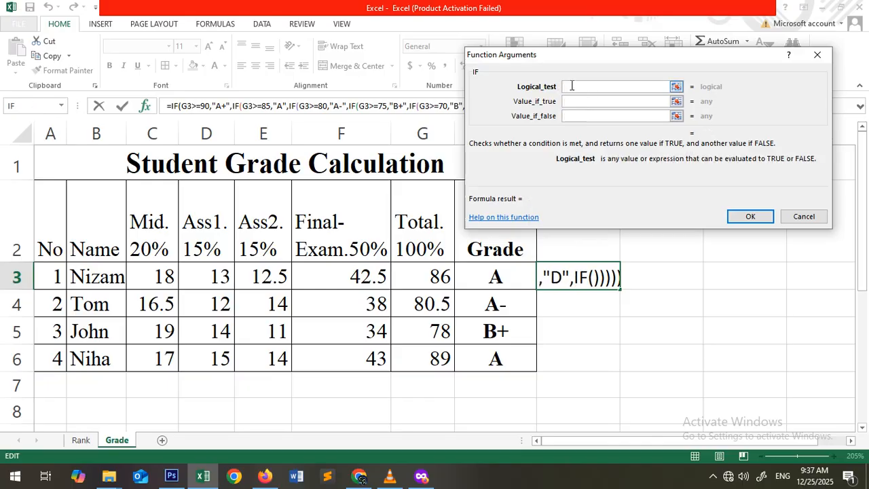
left_click(416, 275)
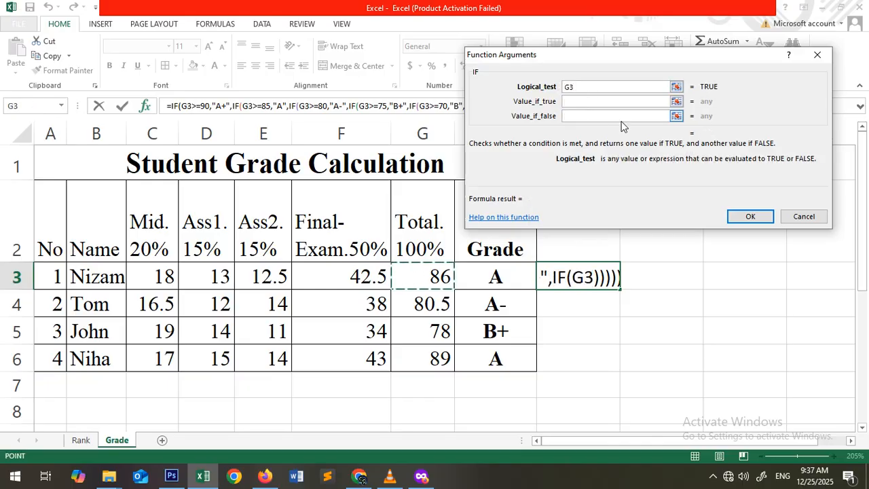
type(">")
key("BackSpace")
type("<")
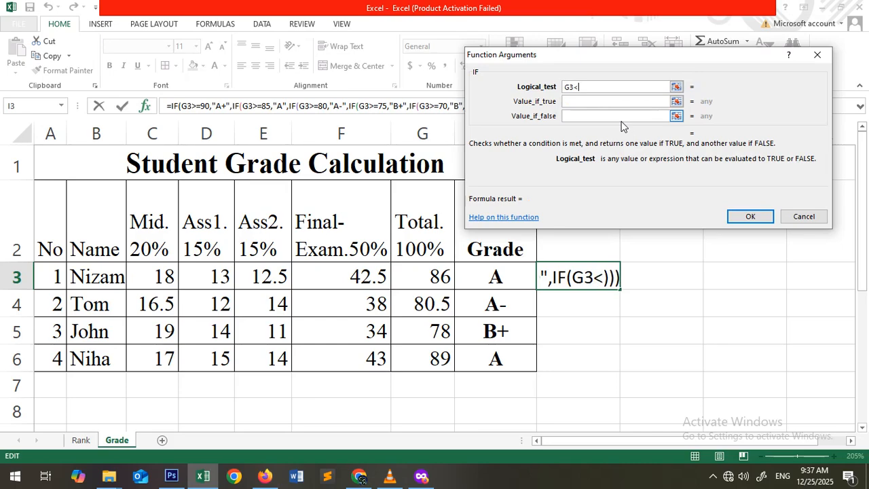
type("=39")
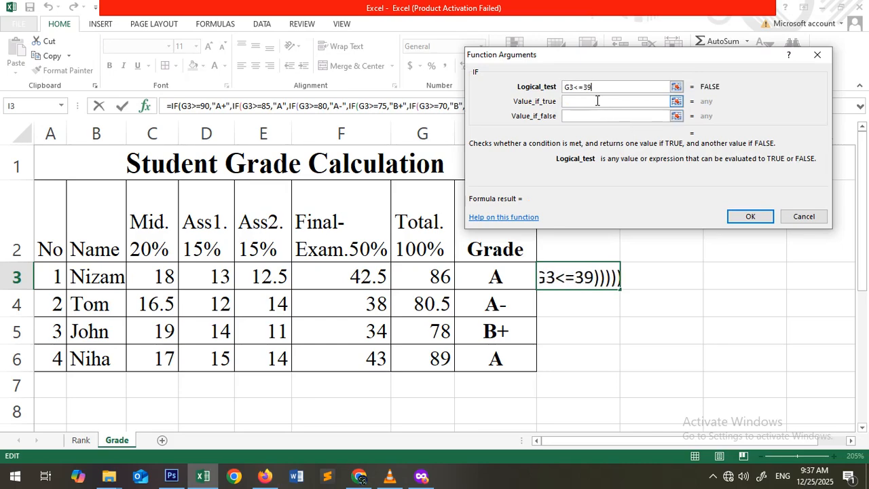
left_click(597, 100)
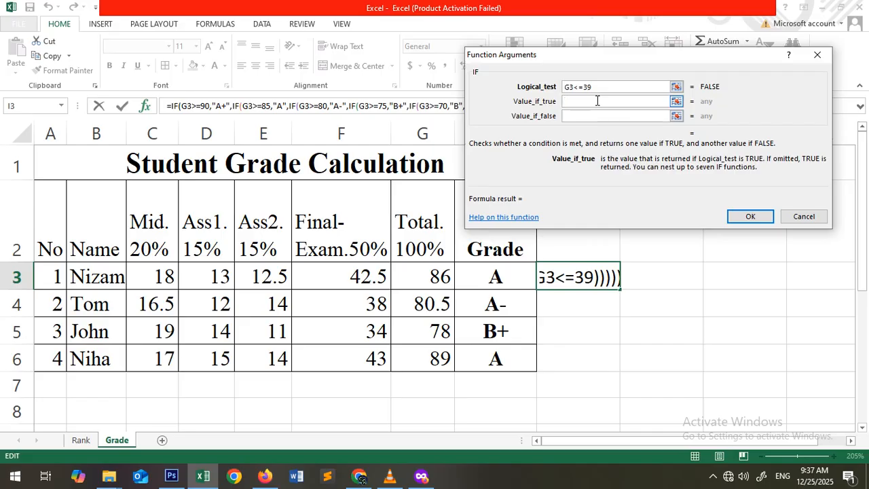
type("F")
left_click(596, 117)
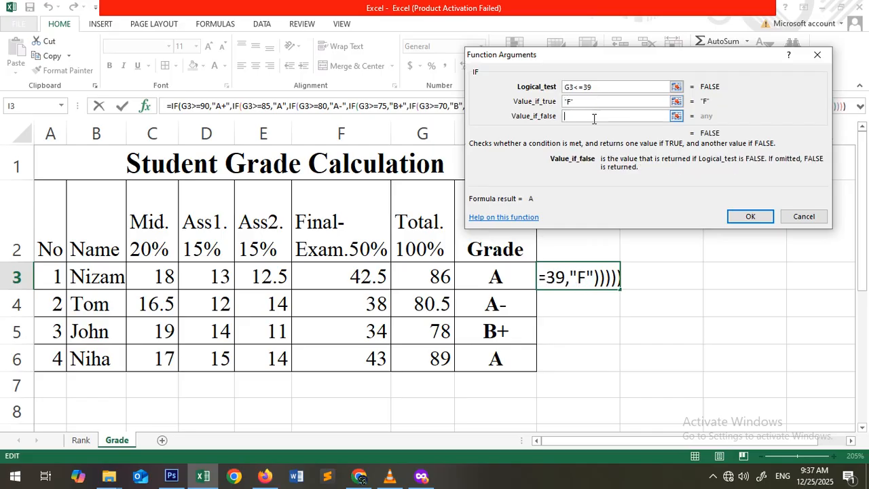
left_click(750, 217)
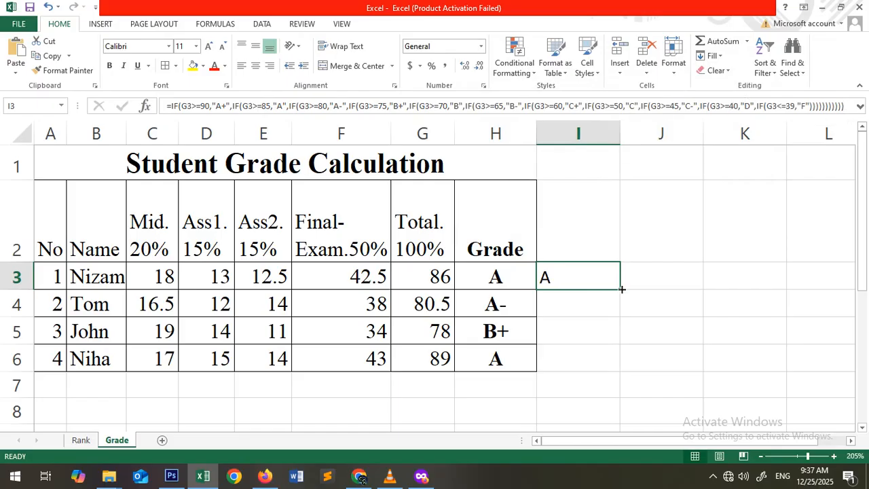
- Fill the I3 grade formula down through I6 and enter the header Grade in I2
left_click_drag(621, 289, 615, 367)
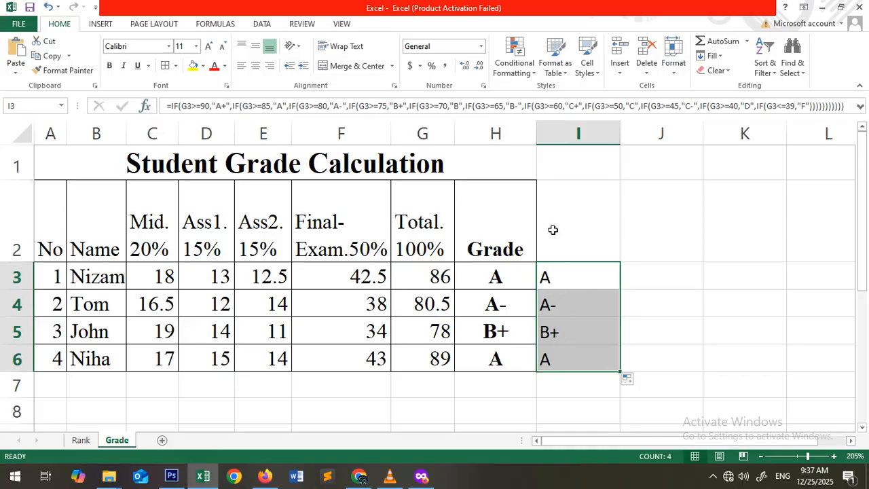
left_click(552, 230)
type("Grade")
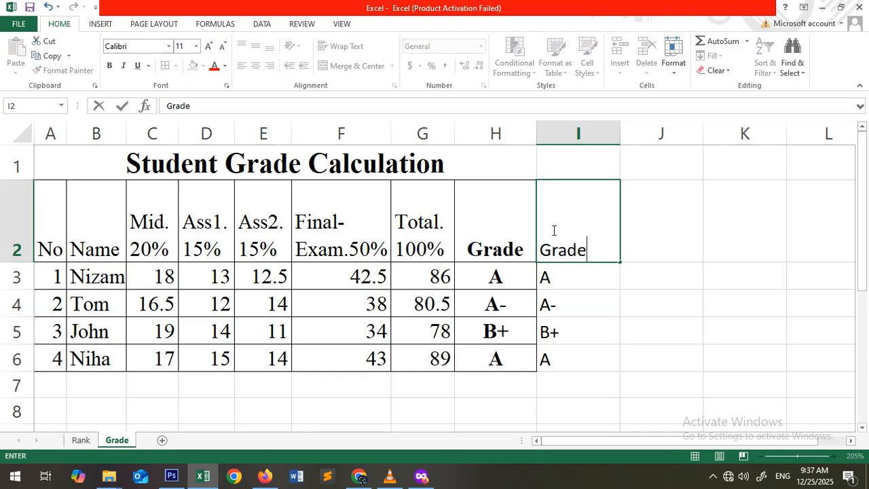
left_click(500, 243)
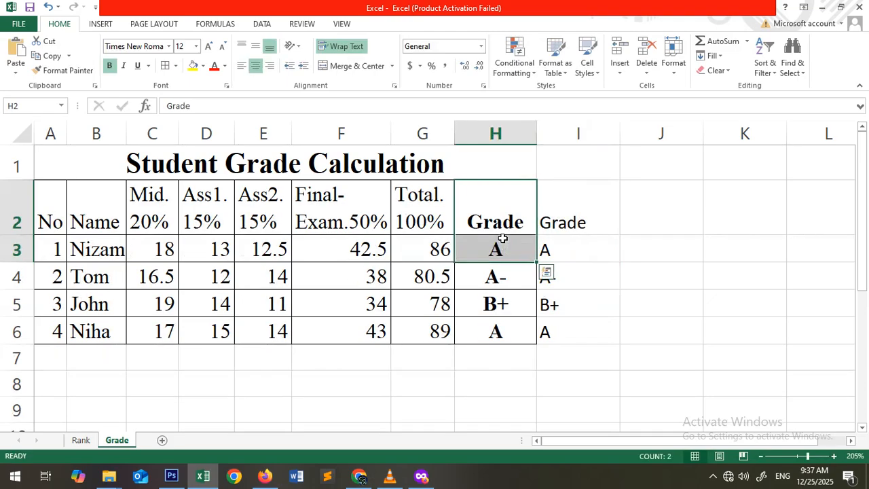
left_click(585, 238)
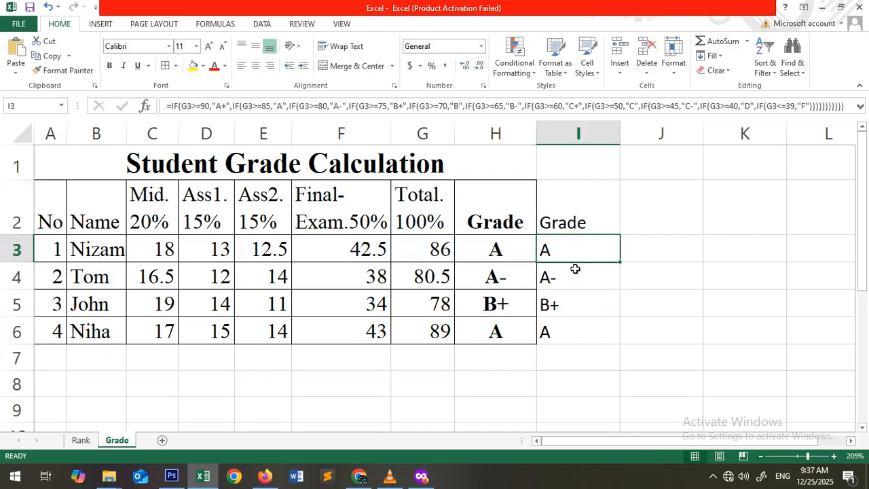